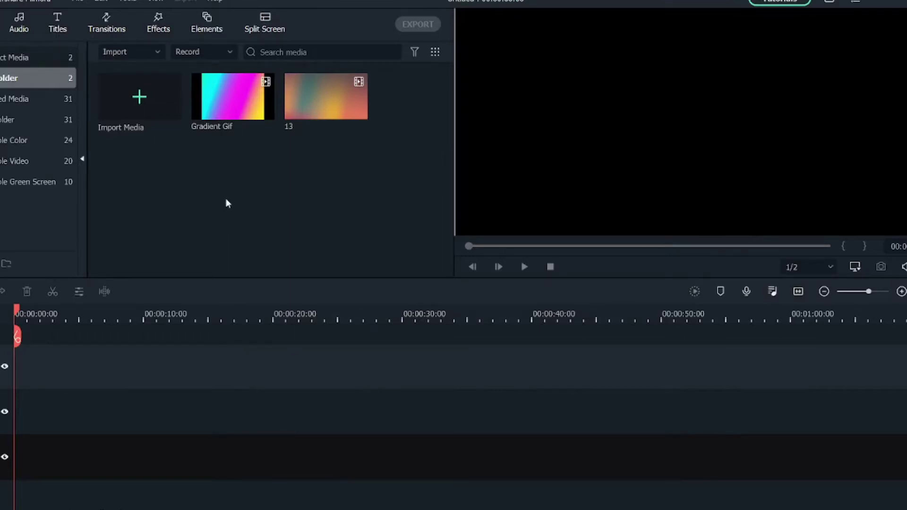
Step: Add a Default Title at the start of track 2 and open it for editing
left_click(58, 30)
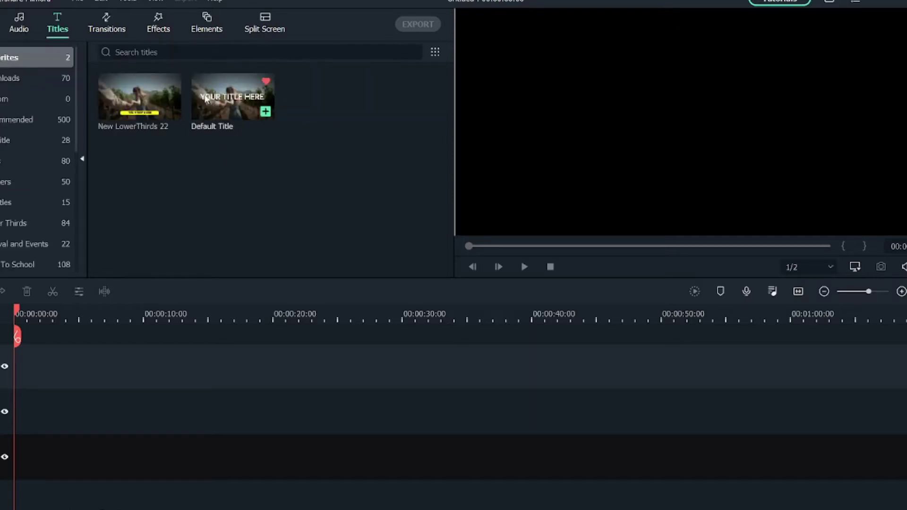
left_click_drag(220, 106, 57, 409)
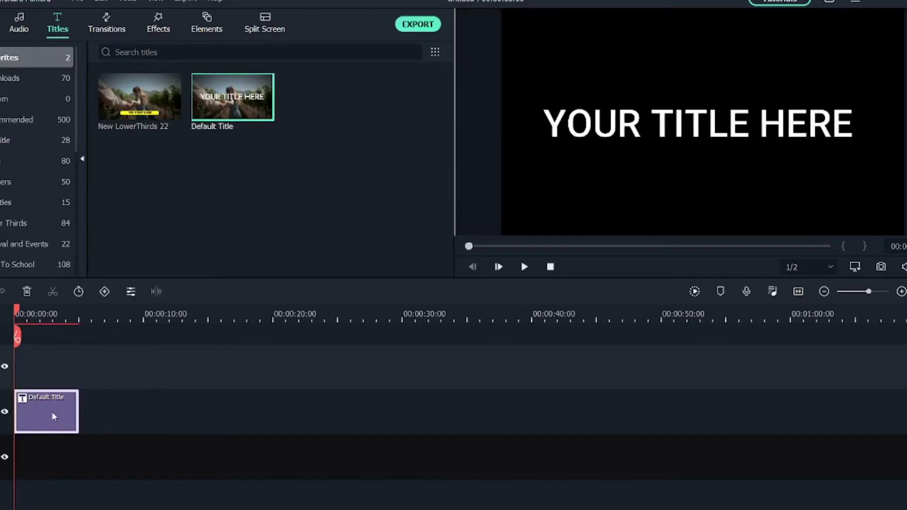
double_click(52, 413)
Step: Change the title text to 'Gradient' and its font to Bebas Neue
left_click(262, 155)
key("ctrl+a")
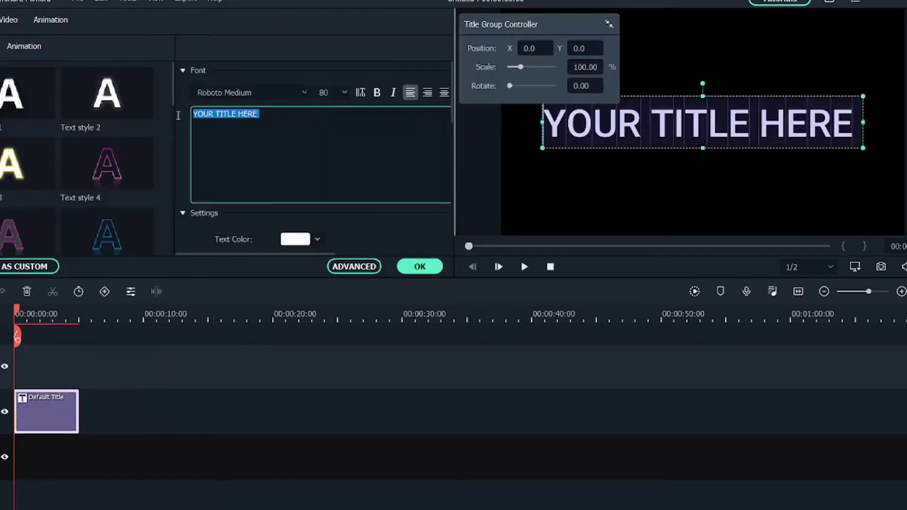
type("Gra")
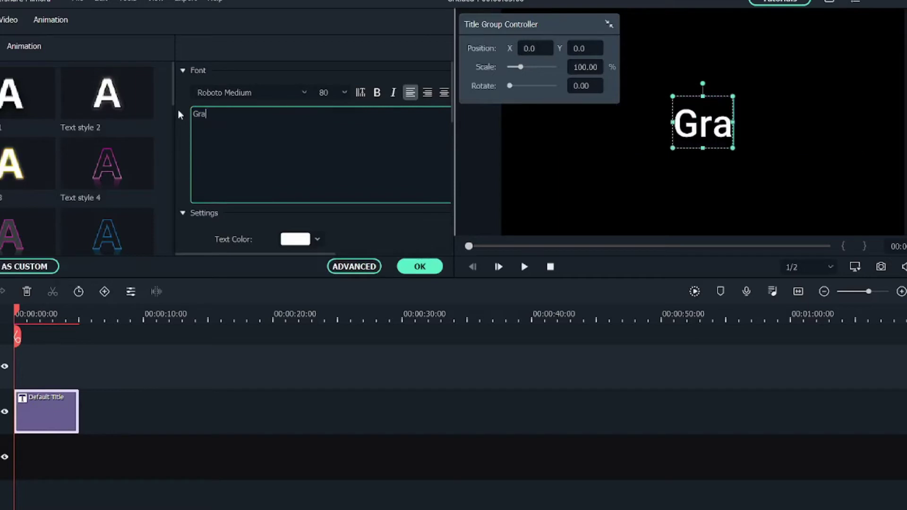
type("diev")
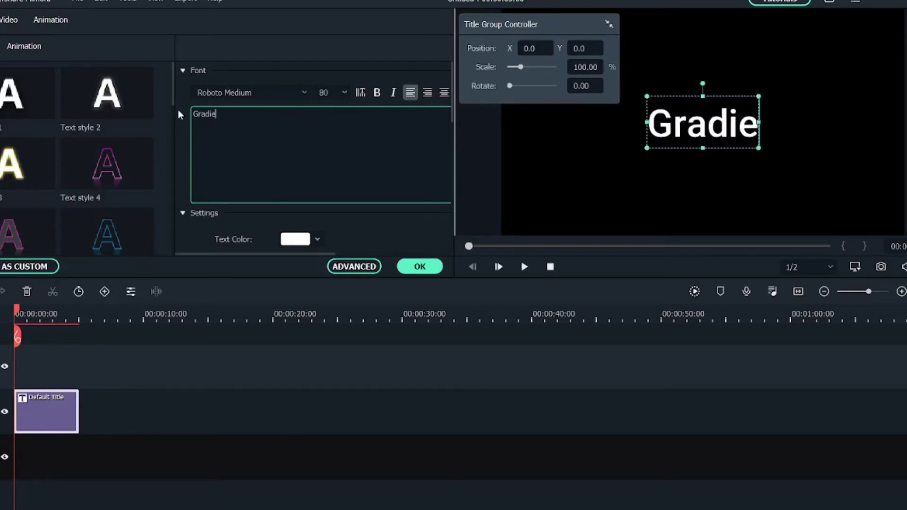
key("BackSpace")
key("BackSpace")
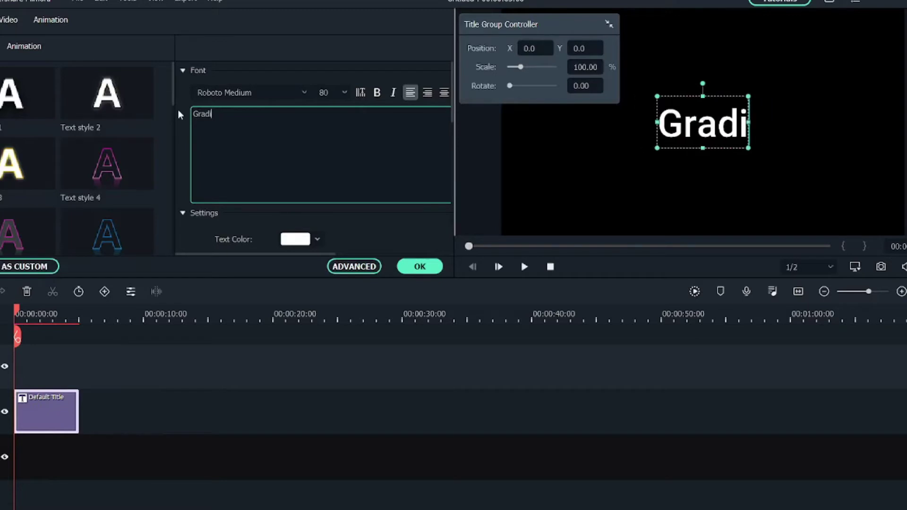
type("ent")
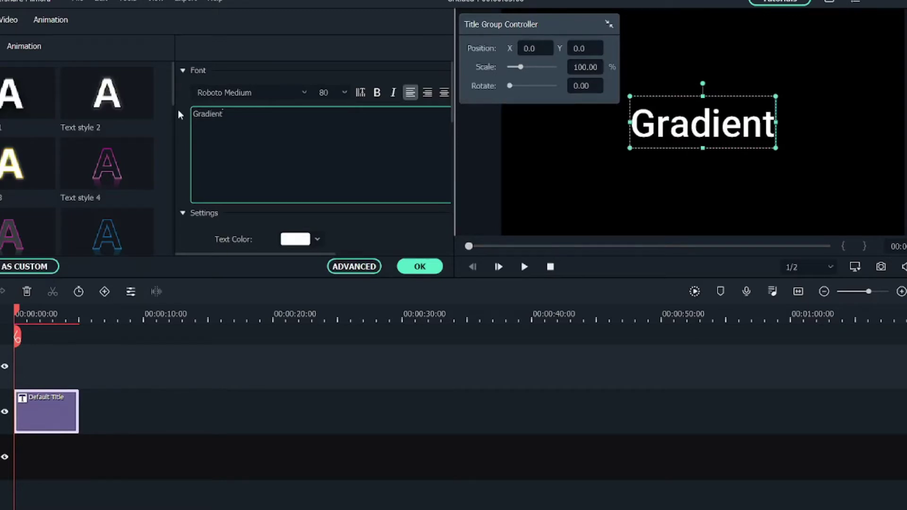
left_click(246, 93)
type("bebas Neue")
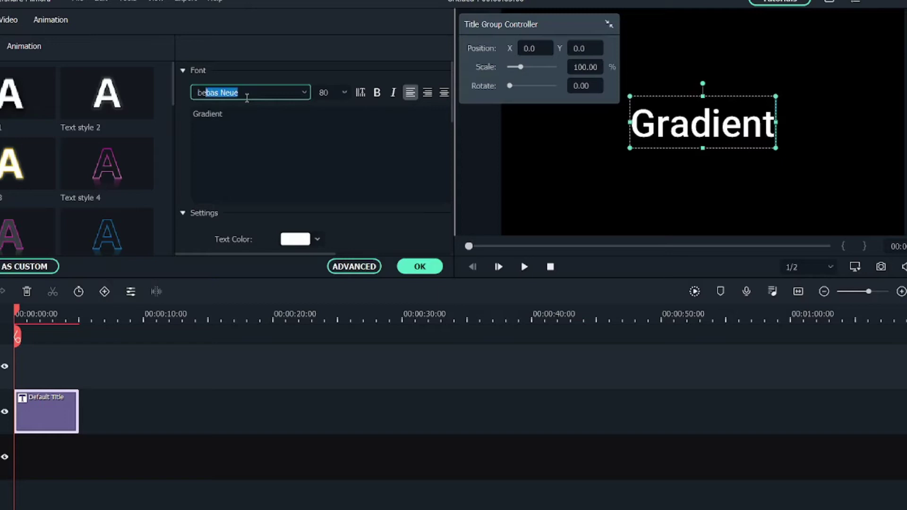
key("Return")
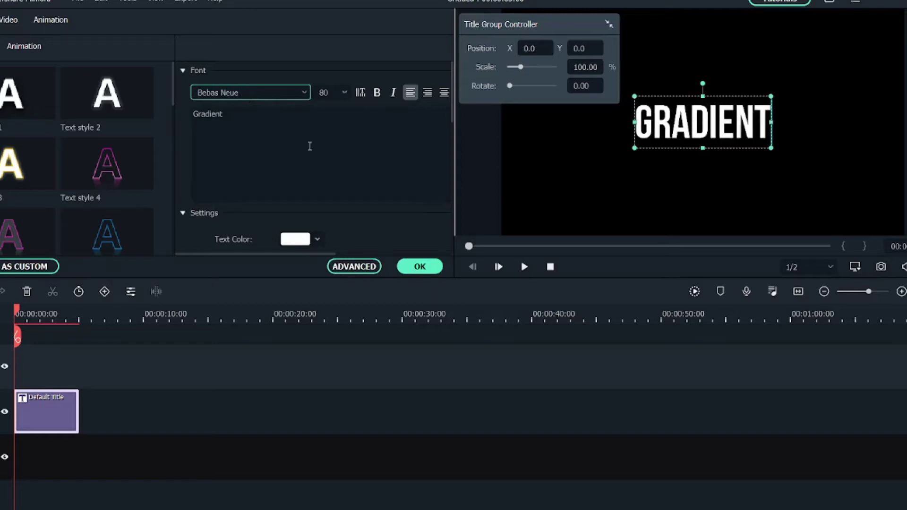
Step: In the advanced text options, set the Text Fill Type to Gradient Fill
left_click(353, 267)
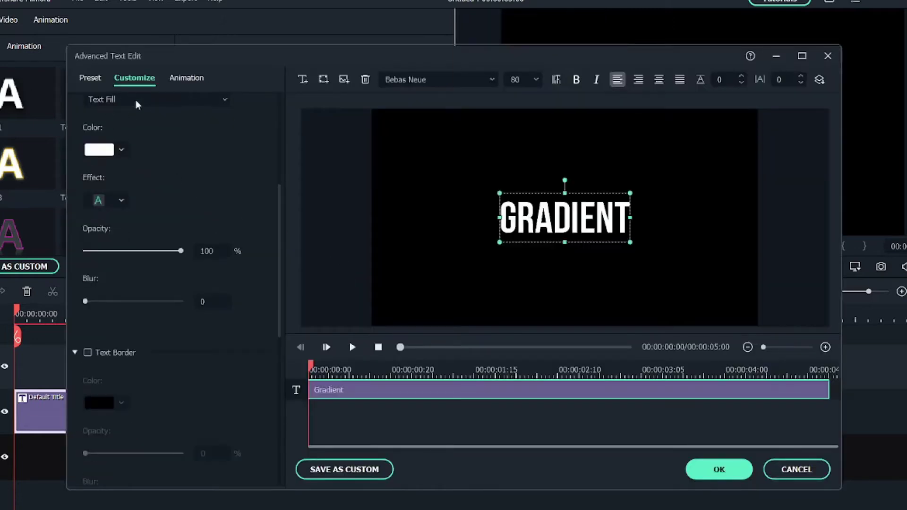
scroll(146, 171, "up", 3)
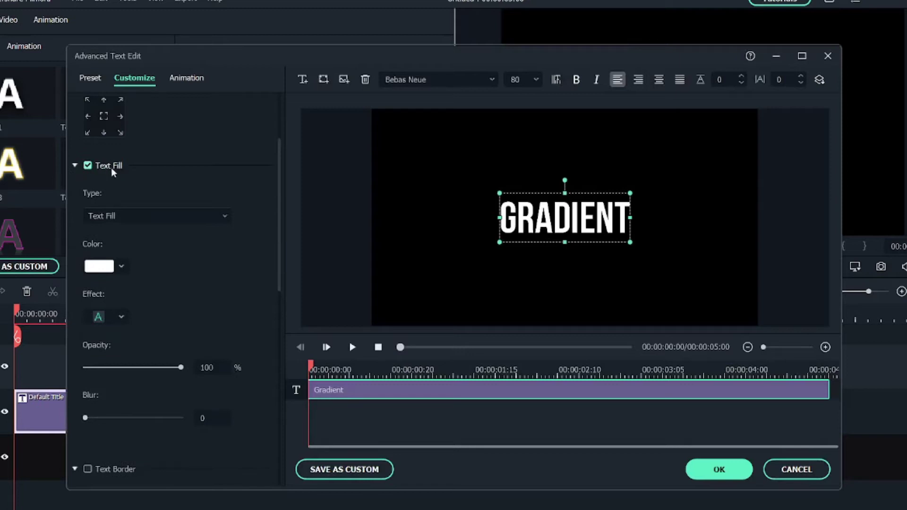
left_click(149, 217)
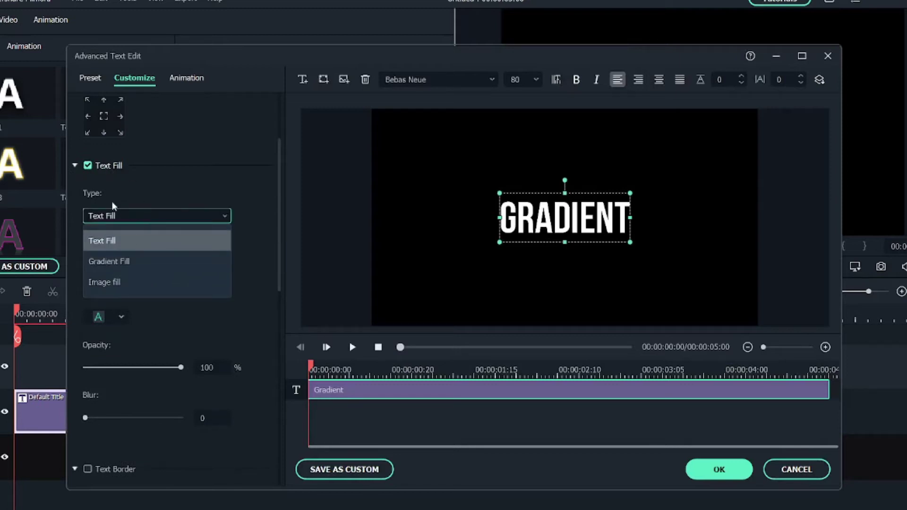
left_click(131, 263)
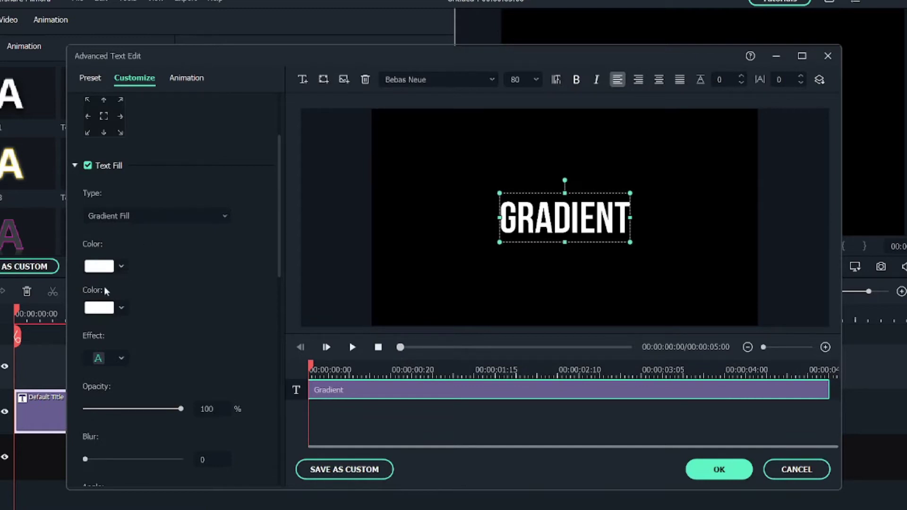
Step: Make the first gradient colour purple using the custom colour chooser
left_click(122, 268)
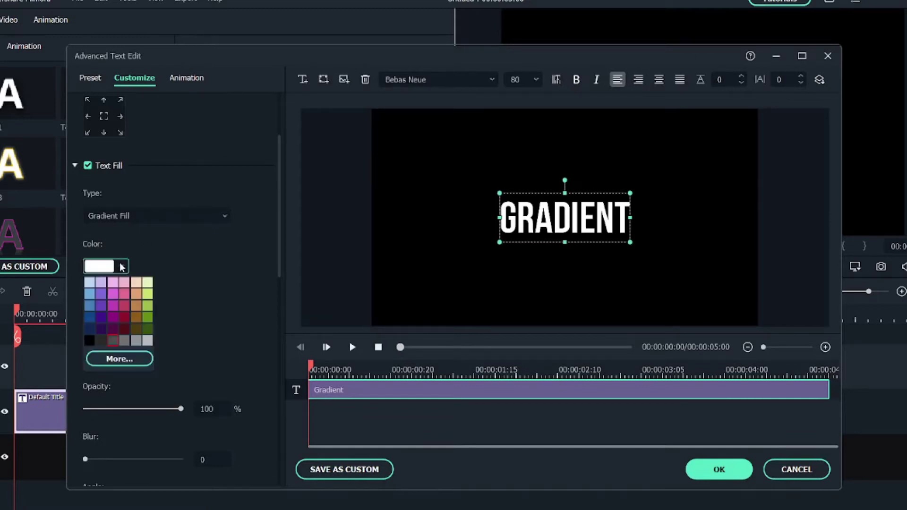
left_click(116, 361)
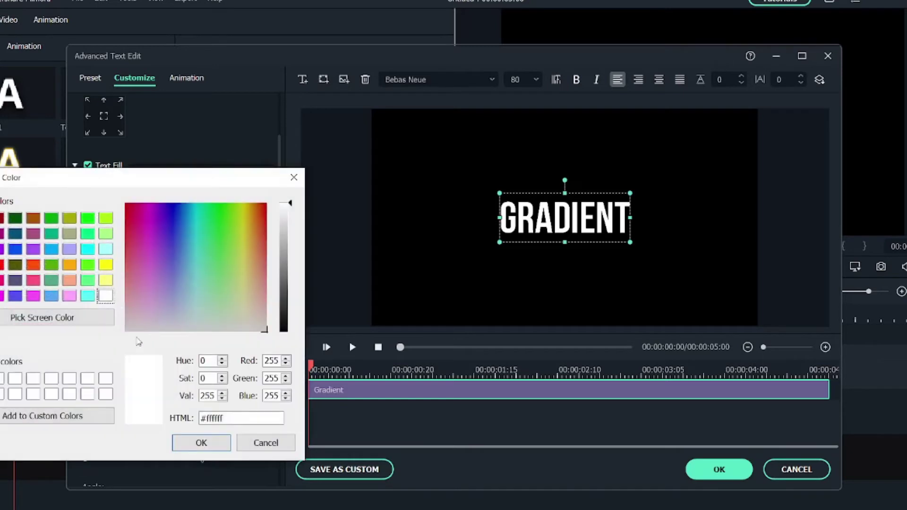
left_click(180, 253)
left_click_drag(180, 253, 157, 254)
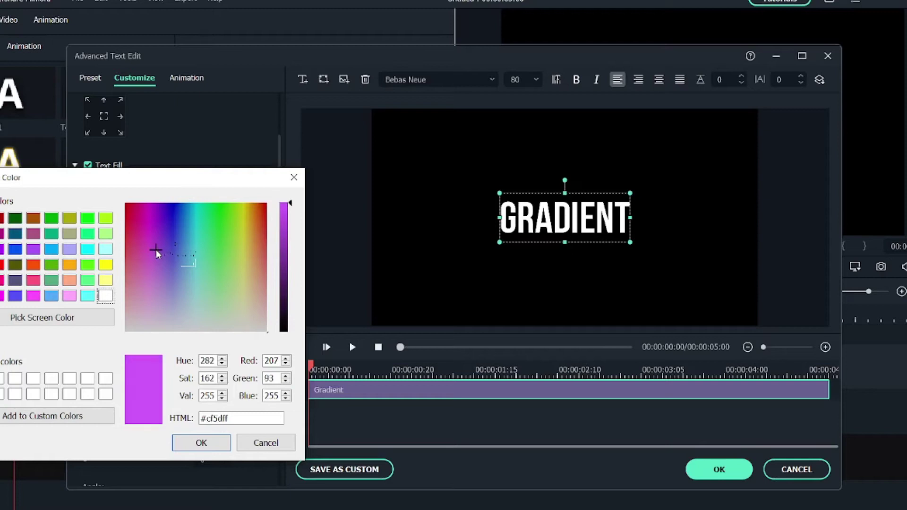
left_click(212, 444)
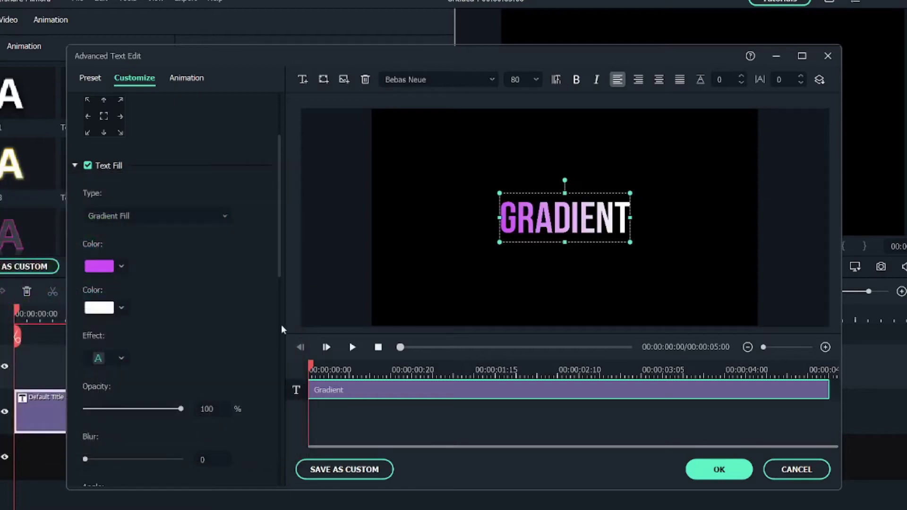
Step: Make the second gradient colour bright green and angle the gradient at about 100°
left_click(121, 307)
left_click(116, 398)
left_click_drag(191, 265, 230, 262)
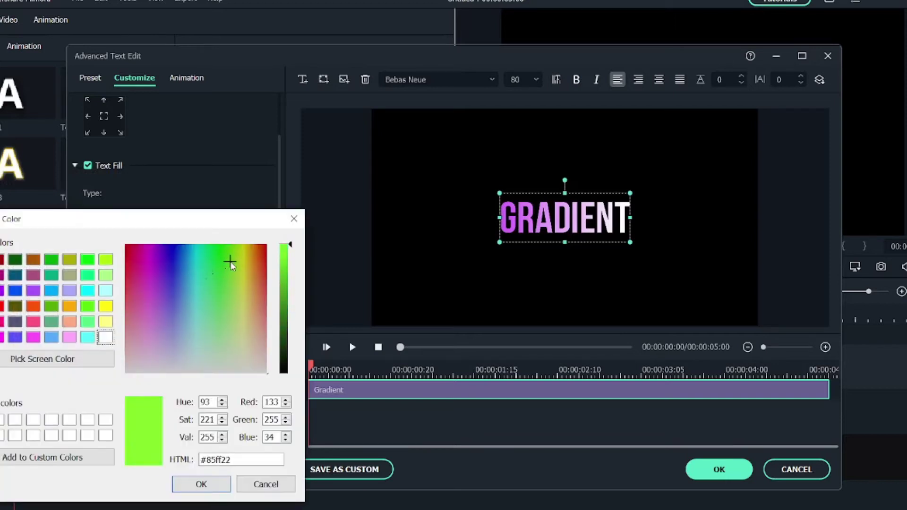
left_click(191, 484)
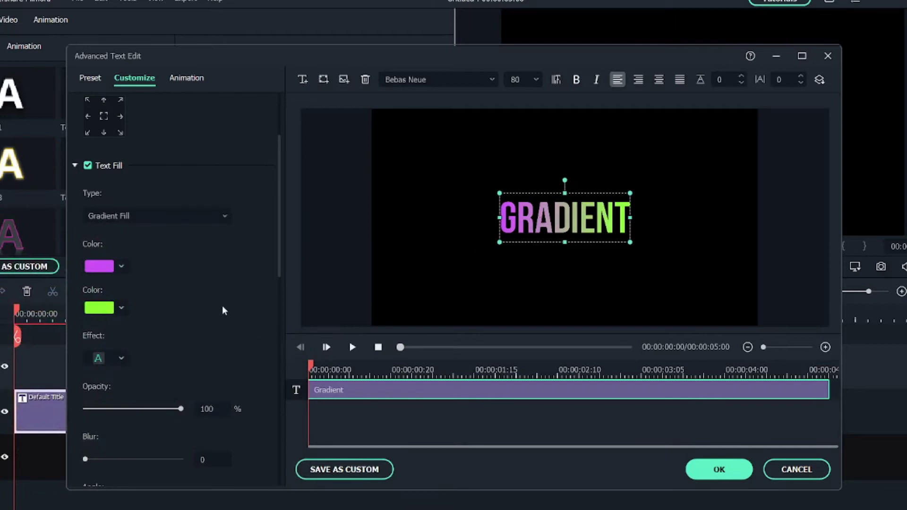
scroll(171, 307, "down", 2)
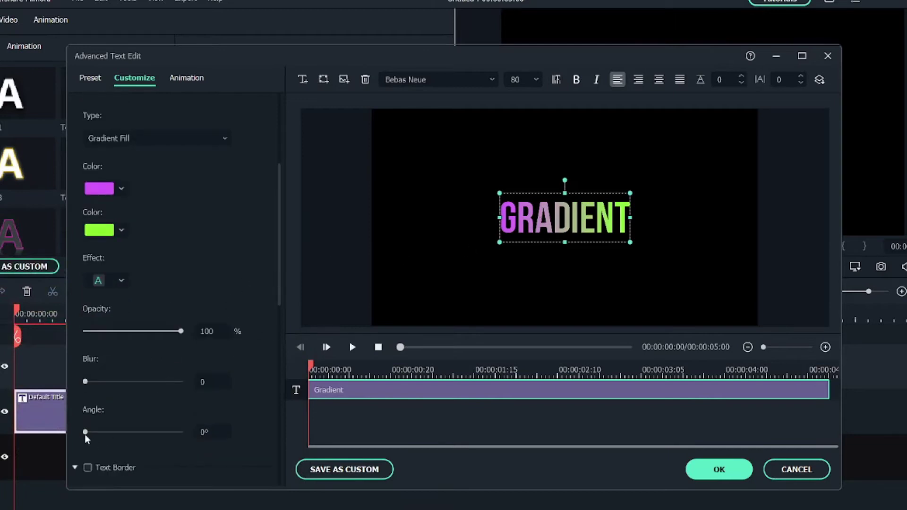
left_click_drag(92, 435, 112, 444)
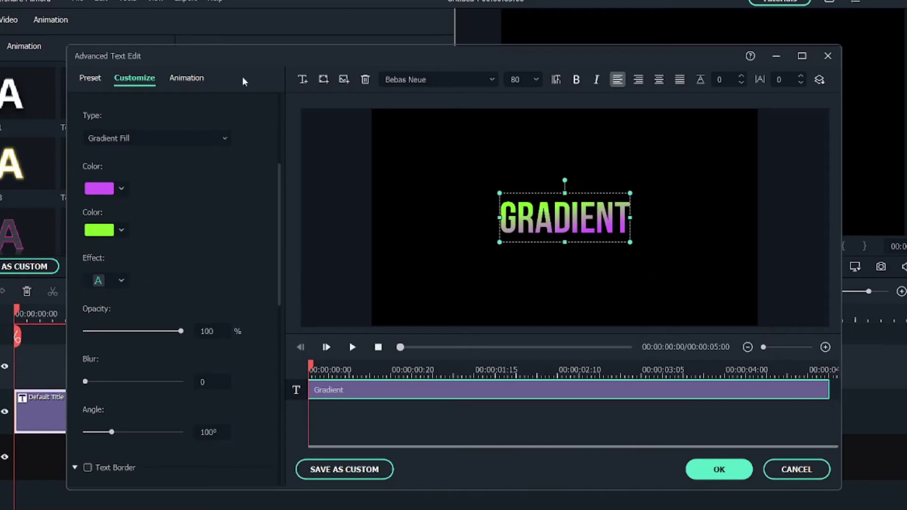
Step: Apply the Type Writer animation to the title and preview it
left_click(195, 80)
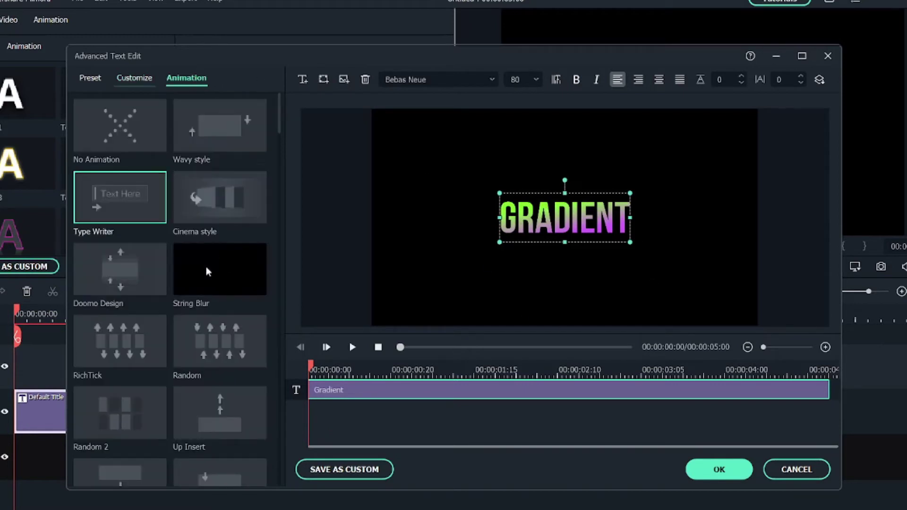
double_click(120, 201)
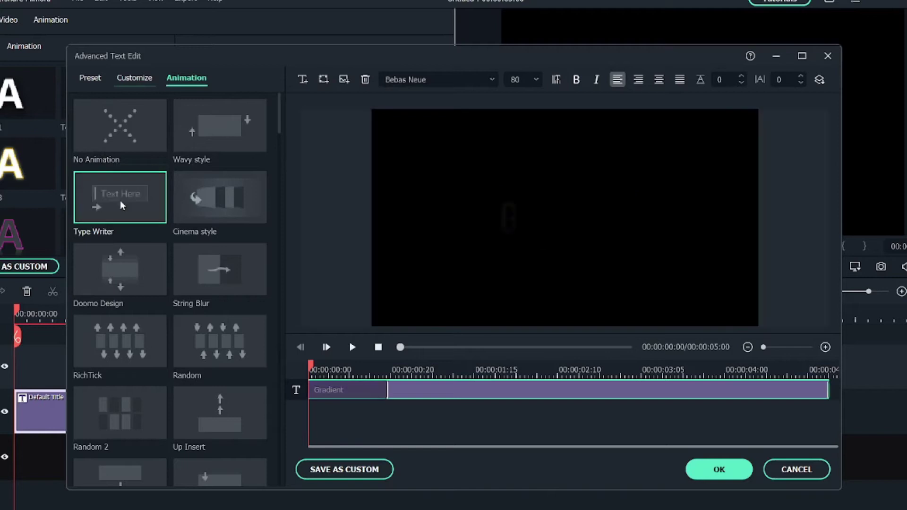
left_click_drag(315, 374, 378, 375)
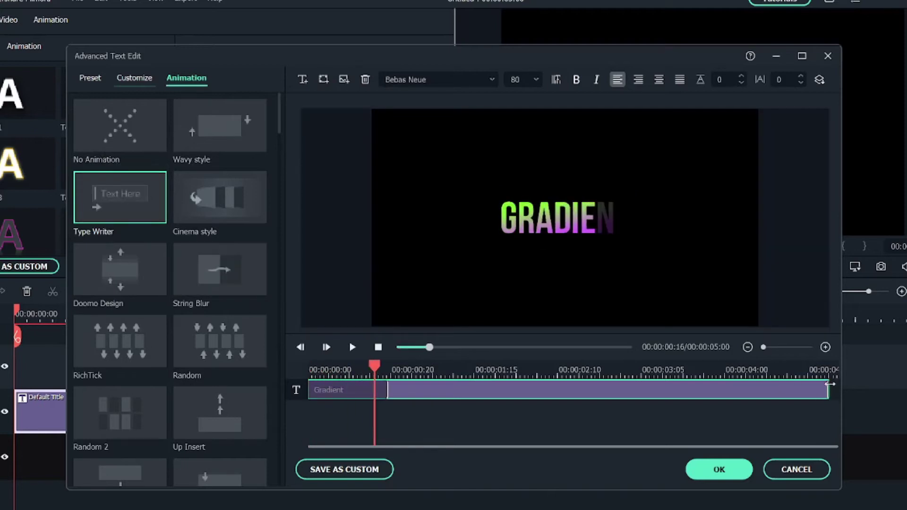
left_click_drag(827, 373, 761, 373)
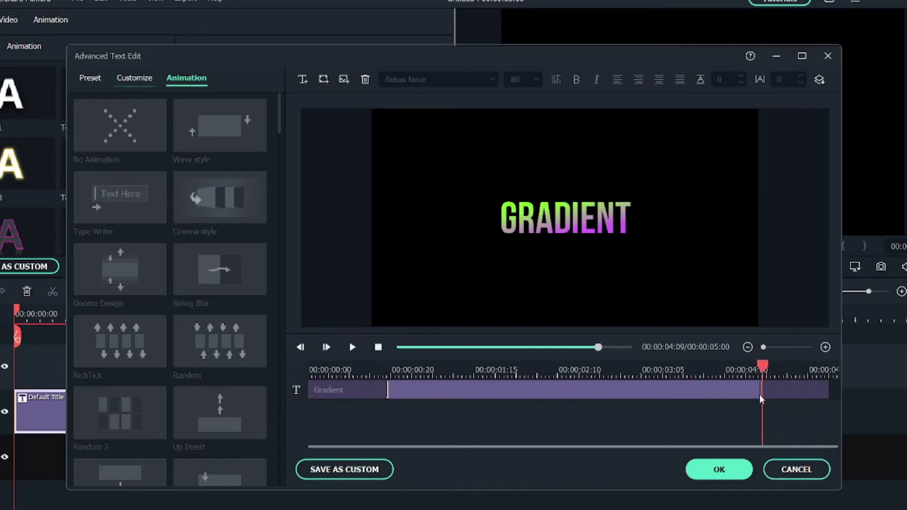
Step: Confirm the advanced title edits and return to the Titles library
left_click(712, 468)
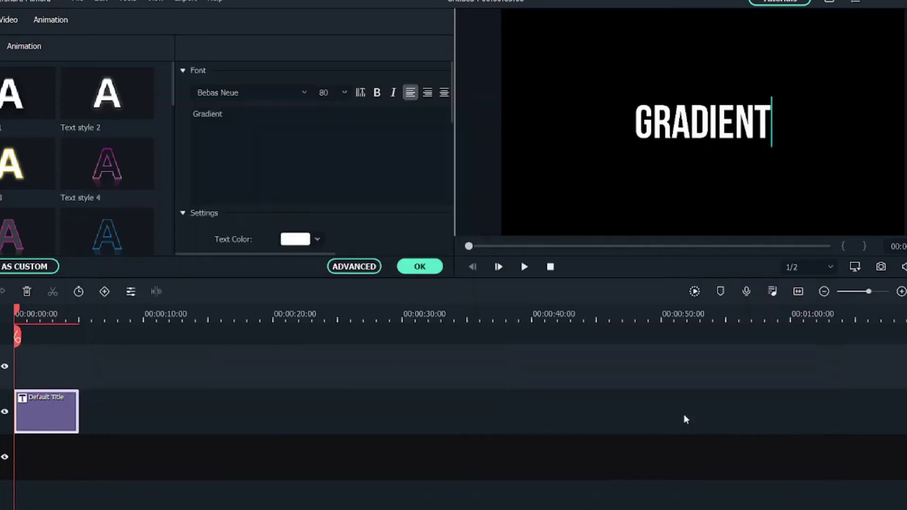
left_click_drag(16, 312, 76, 334)
left_click(409, 266)
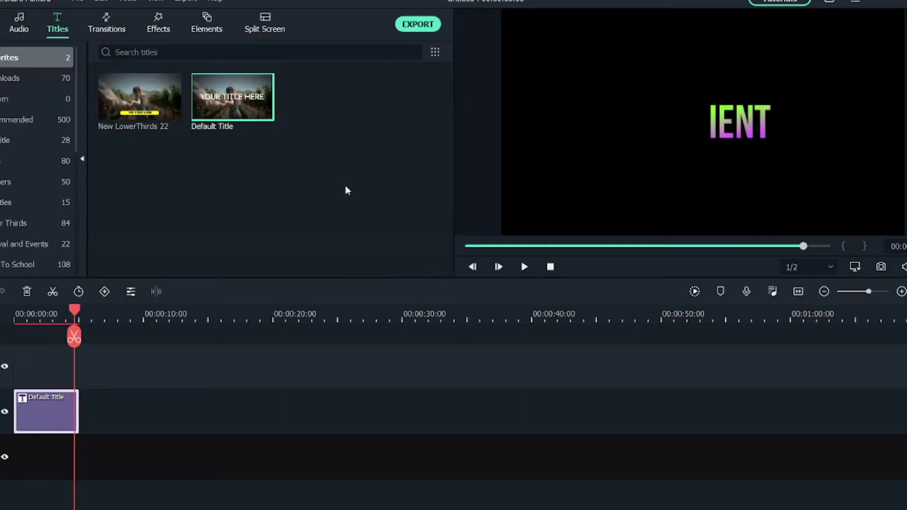
Step: Add a second Default Title right after the first one and open it
left_click_drag(74, 314, 84, 317)
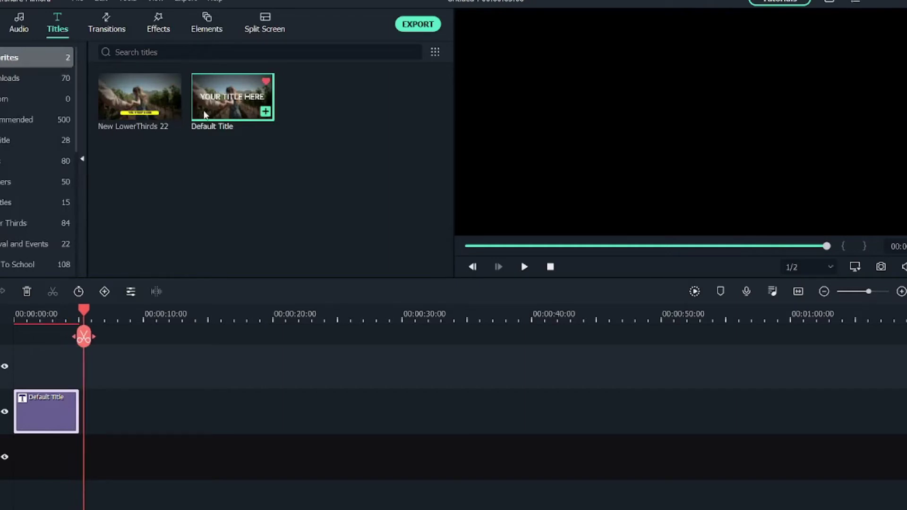
left_click_drag(233, 101, 124, 415)
double_click(134, 416)
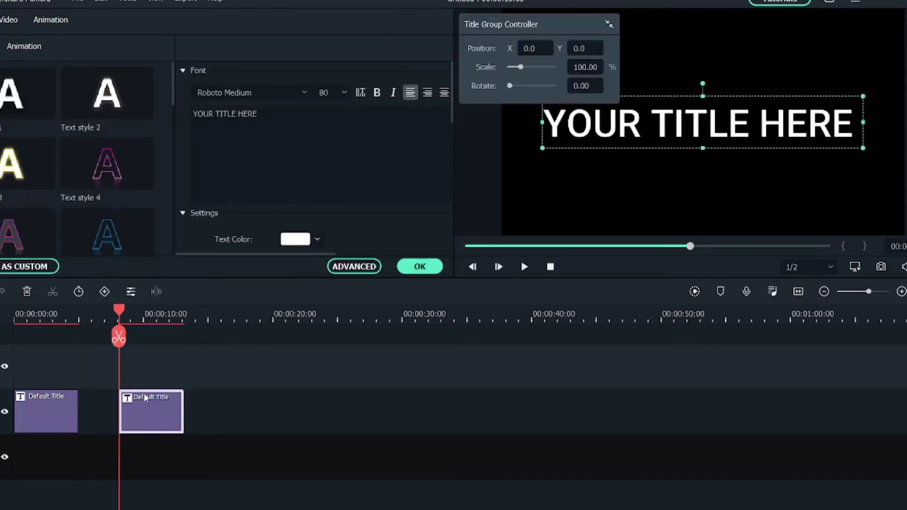
Step: Change the second title's text to 'Gradient' and its font to Bebas Neue
left_click_drag(274, 113, 172, 114)
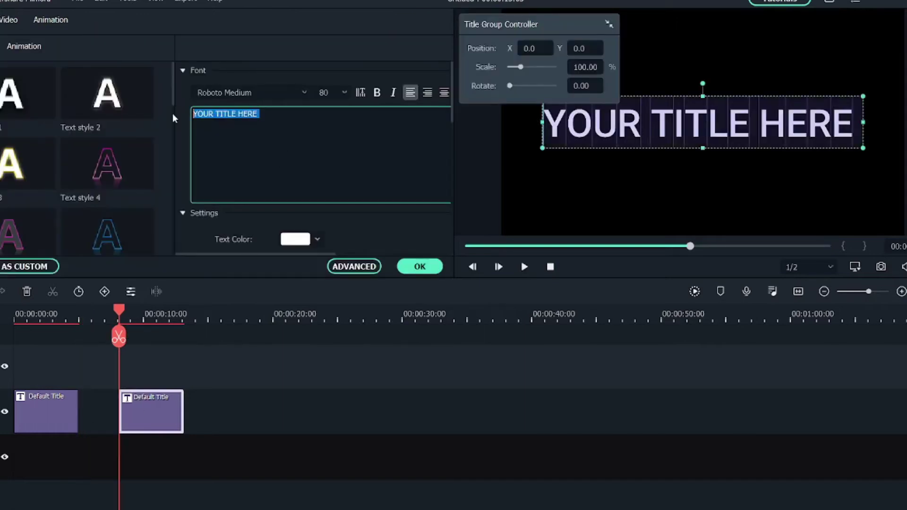
type("Gradie")
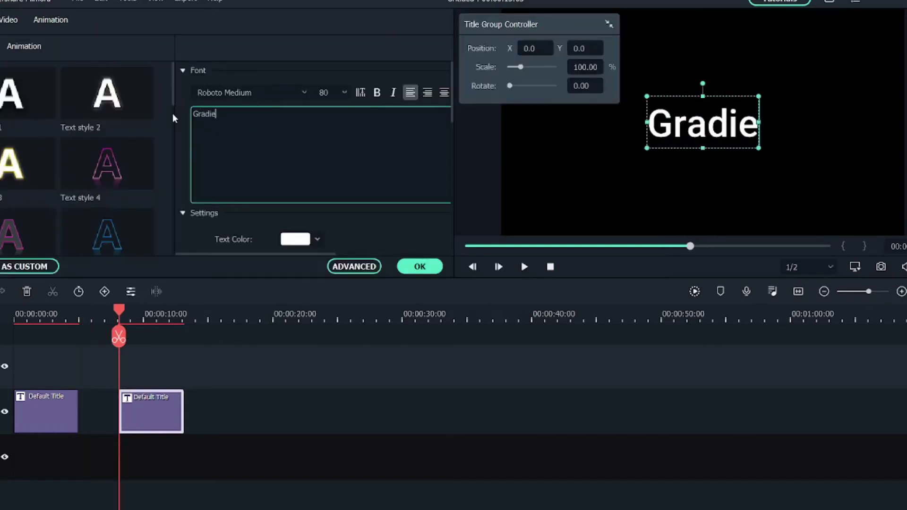
type("nt")
left_click(265, 91)
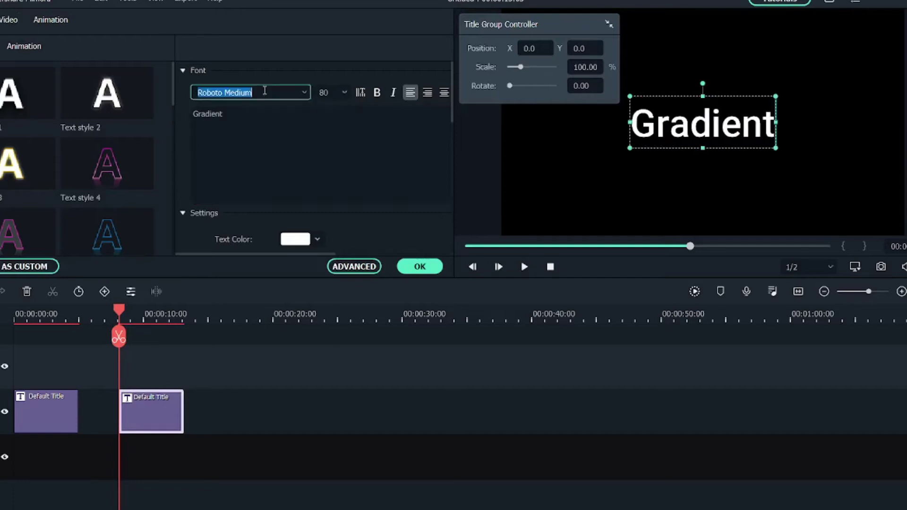
type("Bebas Neue")
key("Return")
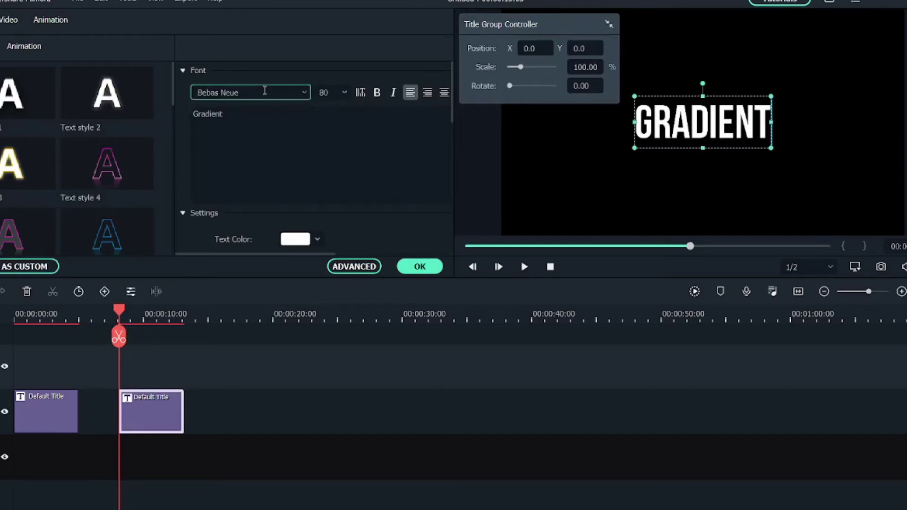
Step: Place the Gradient Gif above the second title, keeping the 1920 x 1080 25fps project settings
left_click(420, 267)
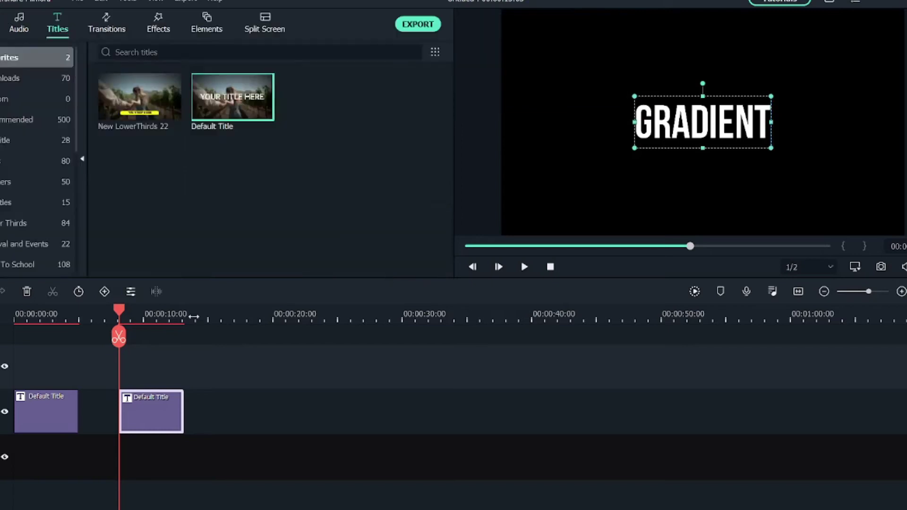
left_click_drag(126, 310, 120, 312)
scroll(144, 347, "up", 1)
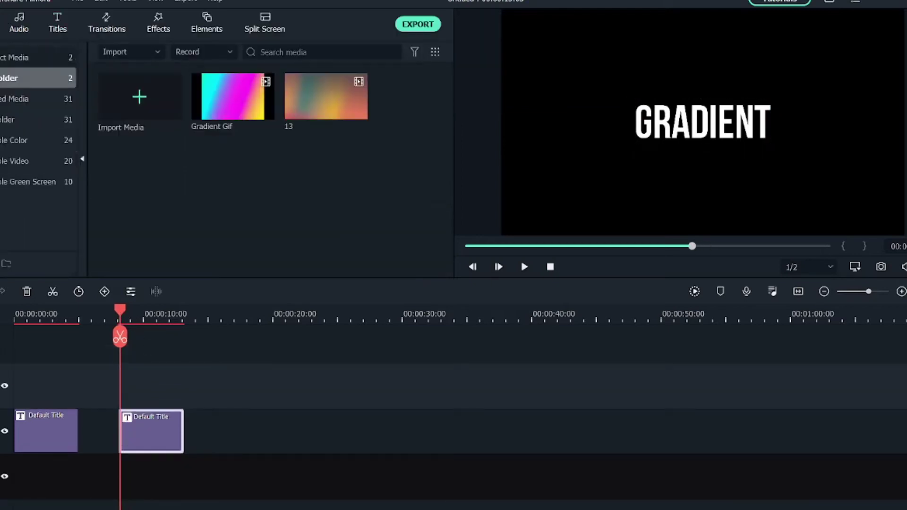
left_click_drag(231, 113, 127, 386)
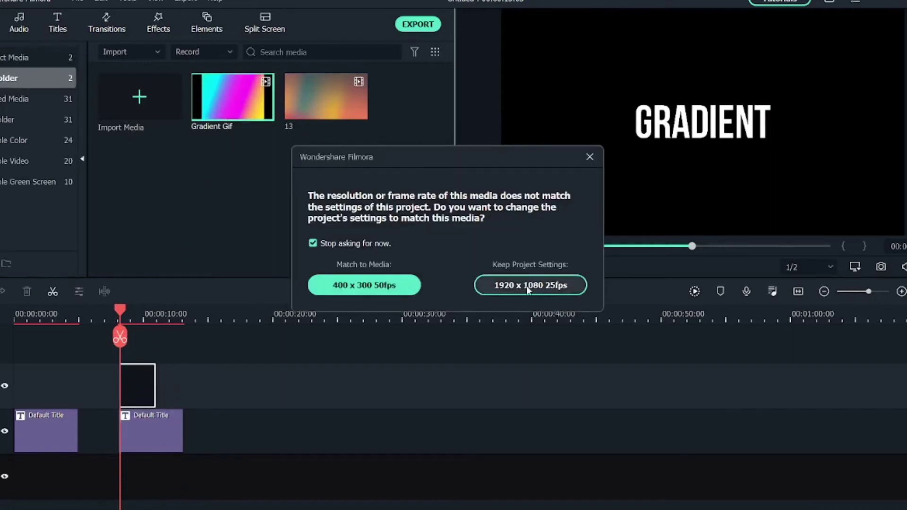
left_click(565, 286)
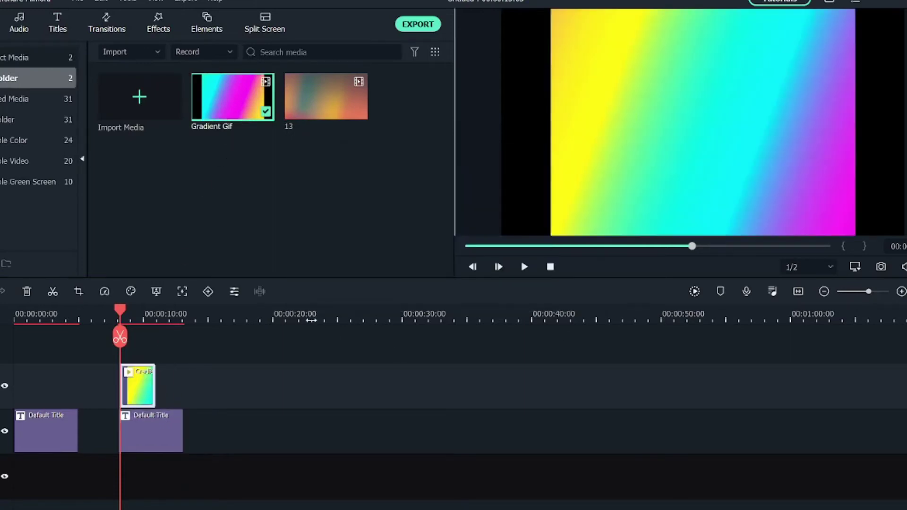
left_click(126, 319)
Step: Set the Gradient Gif's Compositing blending mode to Multiply, check the result, and confirm
double_click(150, 386)
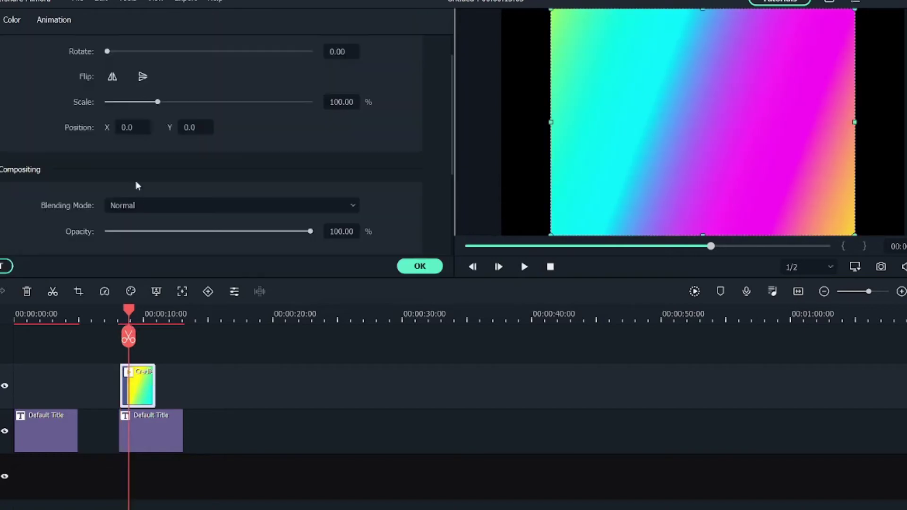
scroll(141, 175, "up", 1)
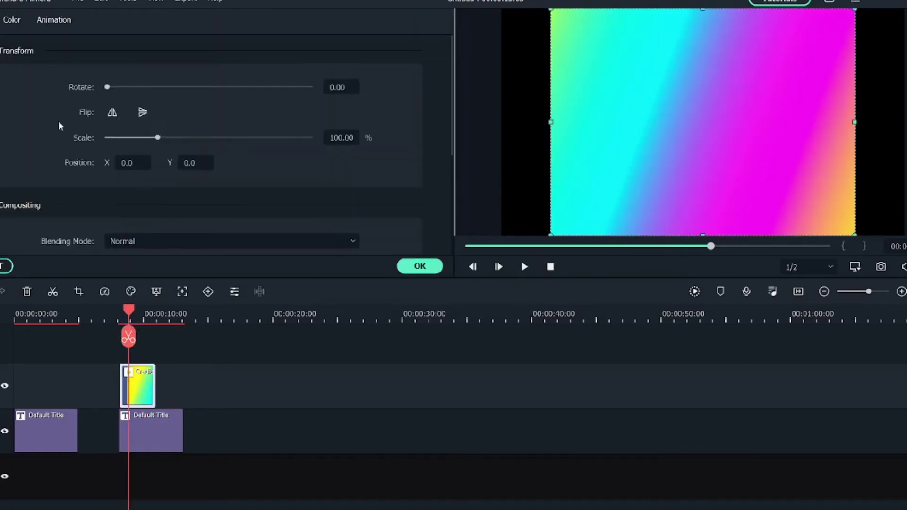
scroll(59, 125, "down", 2)
left_click(162, 176)
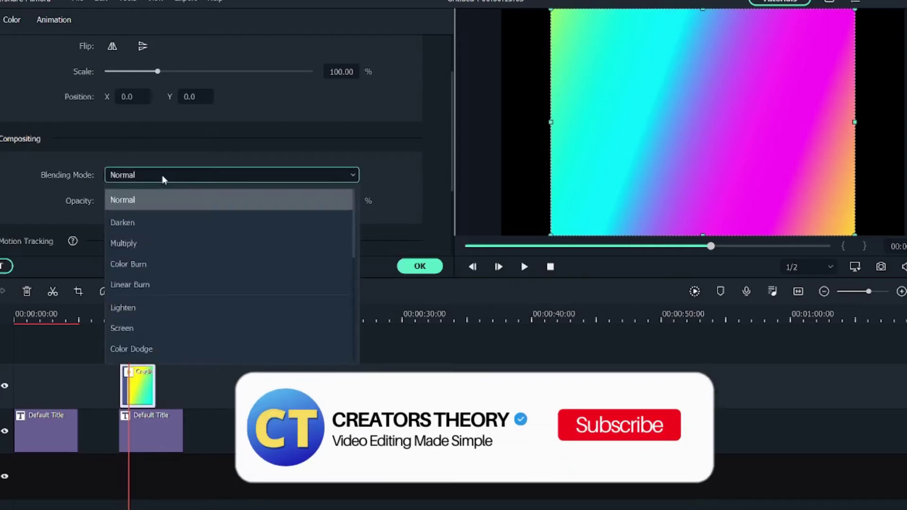
left_click(169, 243)
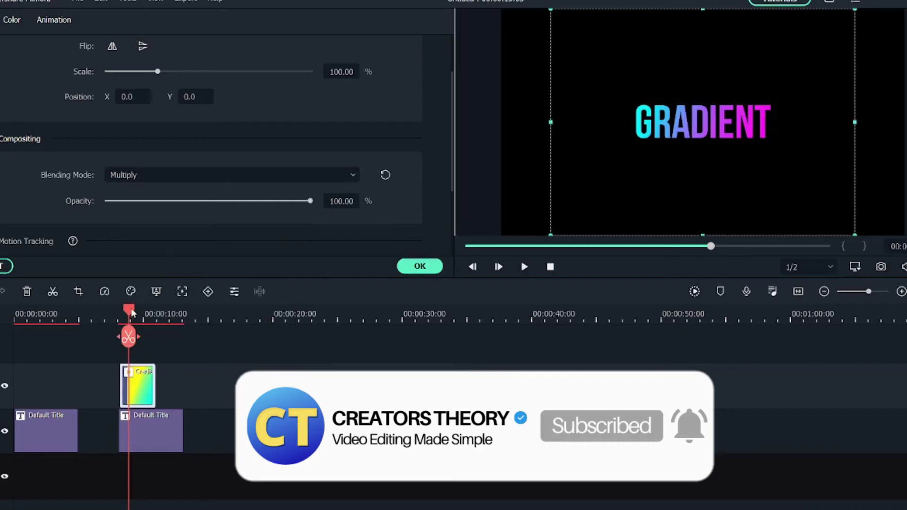
left_click_drag(129, 314, 148, 317)
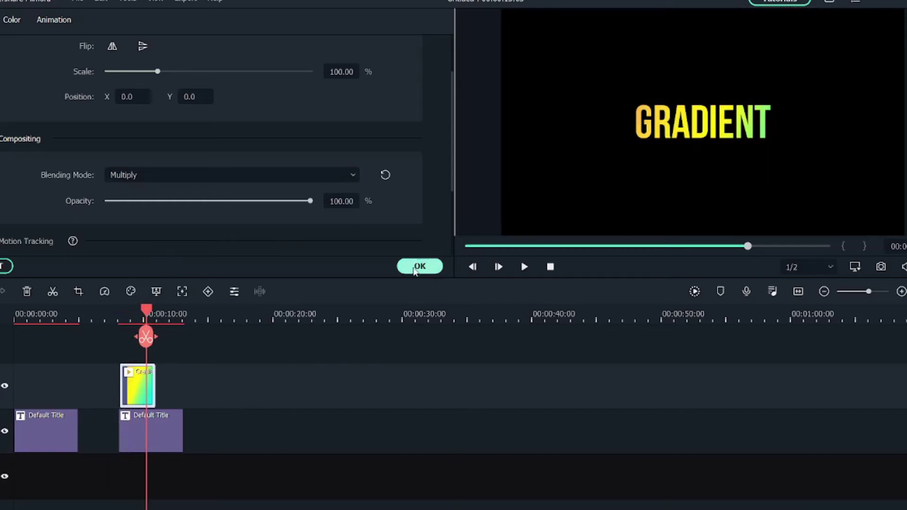
left_click(418, 266)
Step: Put the 13 gradient clip on the upper track with the title moved beneath it
left_click(174, 418)
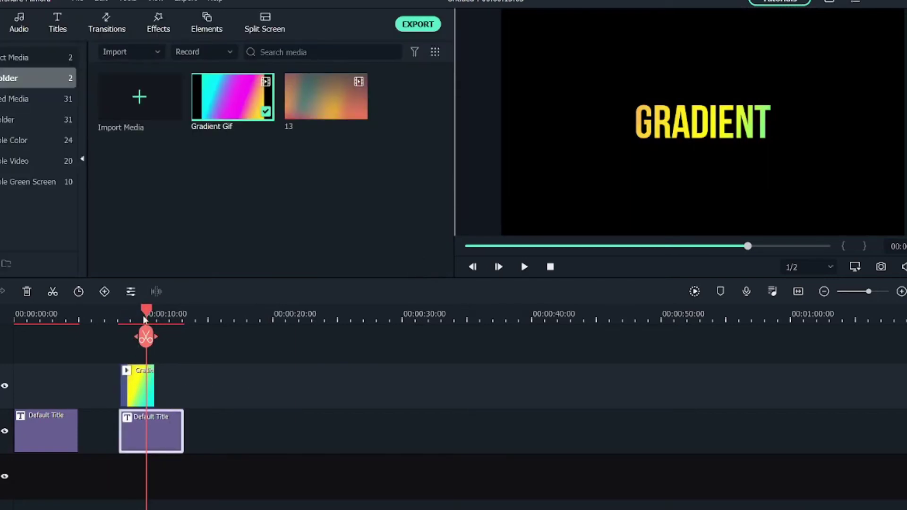
mouse_move(144, 319)
left_mouse_down()
mouse_move(127, 319)
mouse_move(152, 323)
left_mouse_up()
left_click_drag(313, 118, 242, 372)
left_click_drag(161, 442, 312, 448)
Step: Set clip 13's blending mode to Multiply, then move the title to the upper track near 00:00:36
left_click(286, 319)
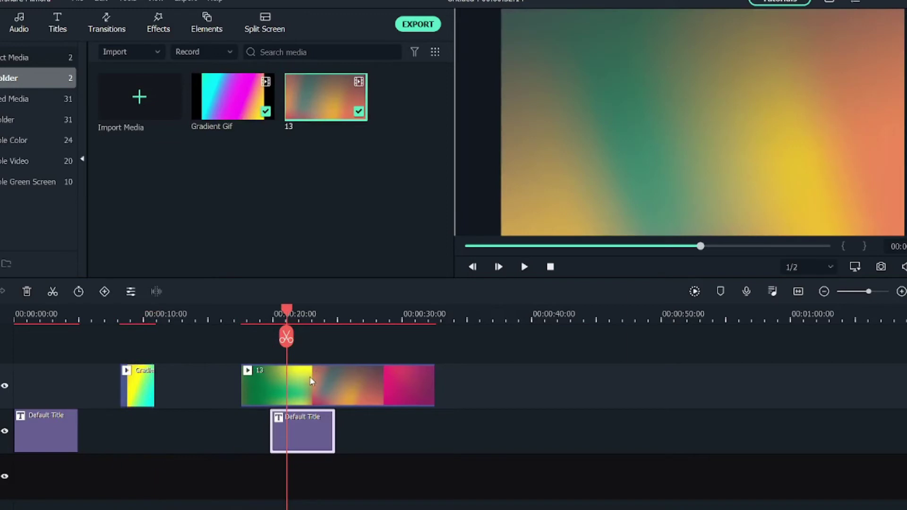
double_click(310, 381)
left_click(149, 178)
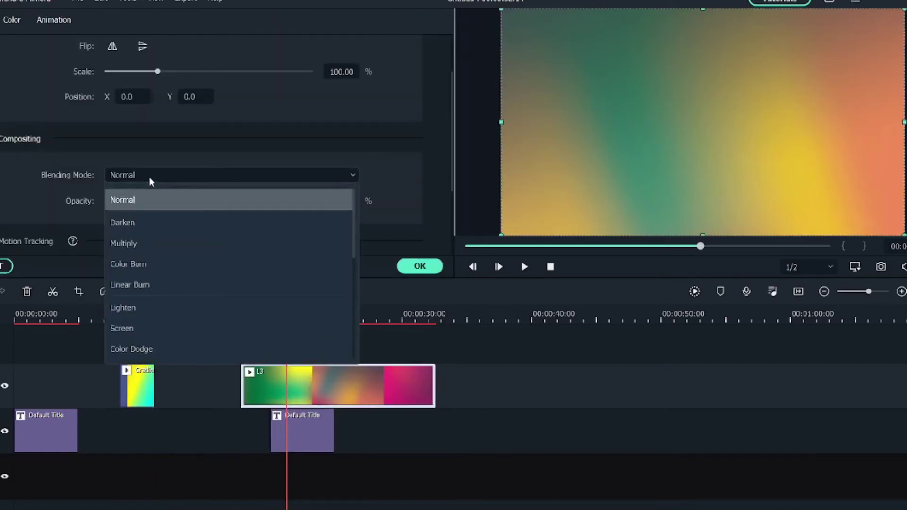
left_click(172, 245)
left_click_drag(288, 316, 316, 335)
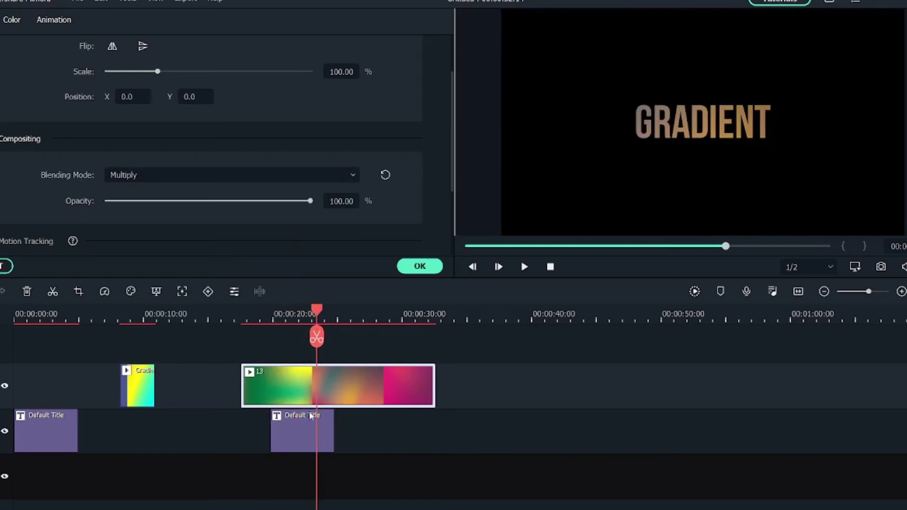
left_click_drag(302, 427, 504, 394)
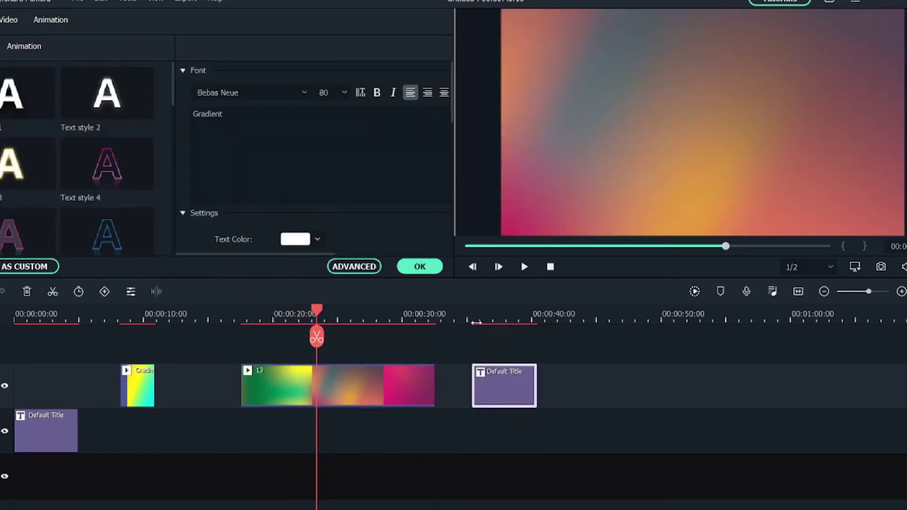
Step: Position the playhead inside the moved GRADIENT title
left_click(467, 312)
left_click_drag(467, 314, 488, 327)
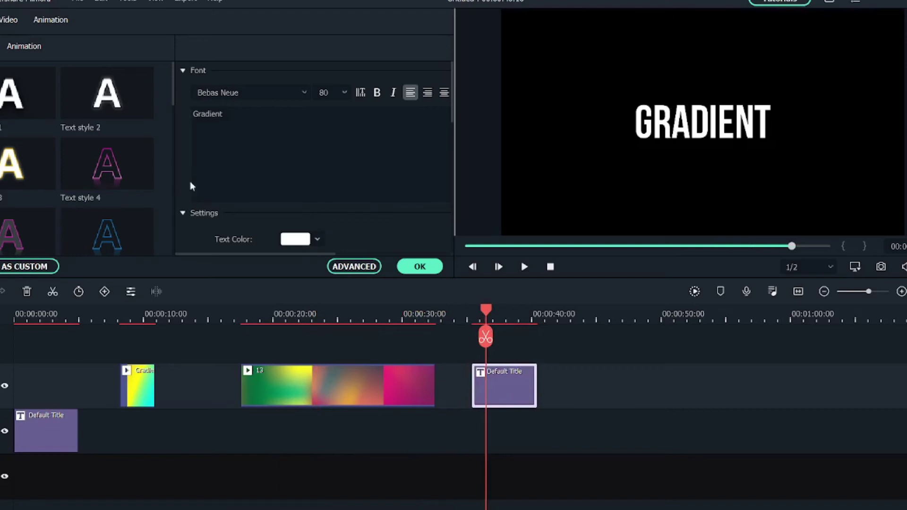
left_click(419, 266)
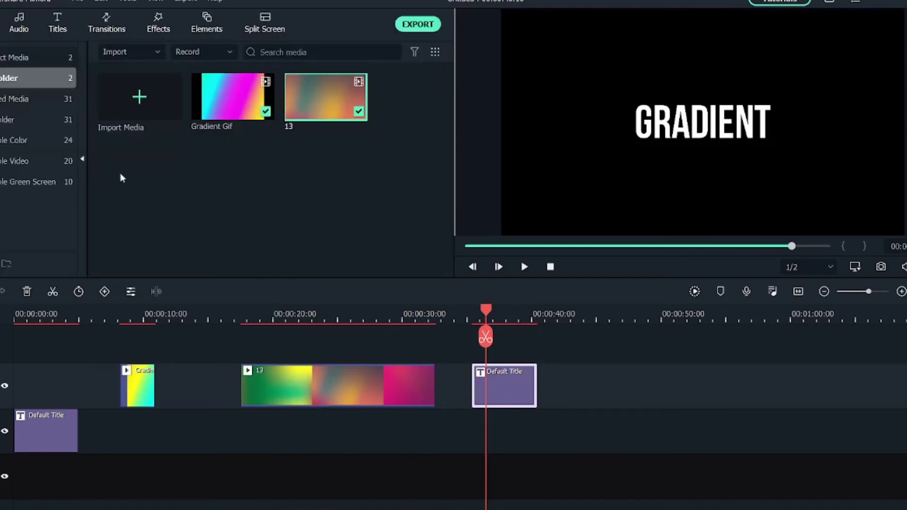
Step: Lay a Black sample colour clip under the title and save a Snapshot_85 still
left_click(21, 145)
left_click_drag(233, 167, 418, 410)
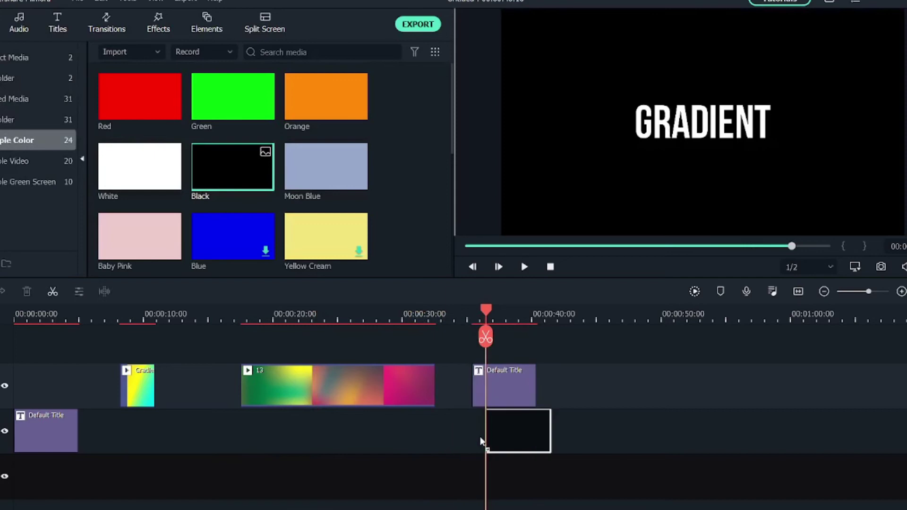
left_click_drag(480, 436, 471, 434)
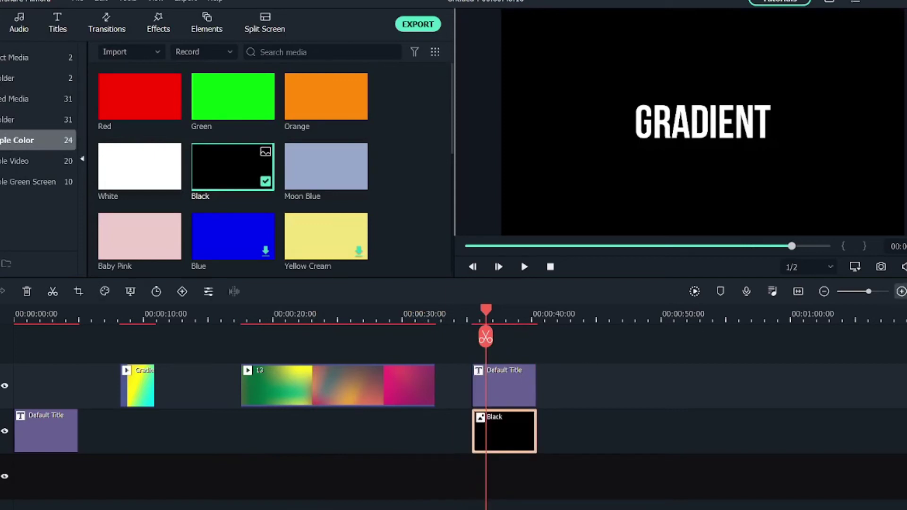
left_click(881, 267)
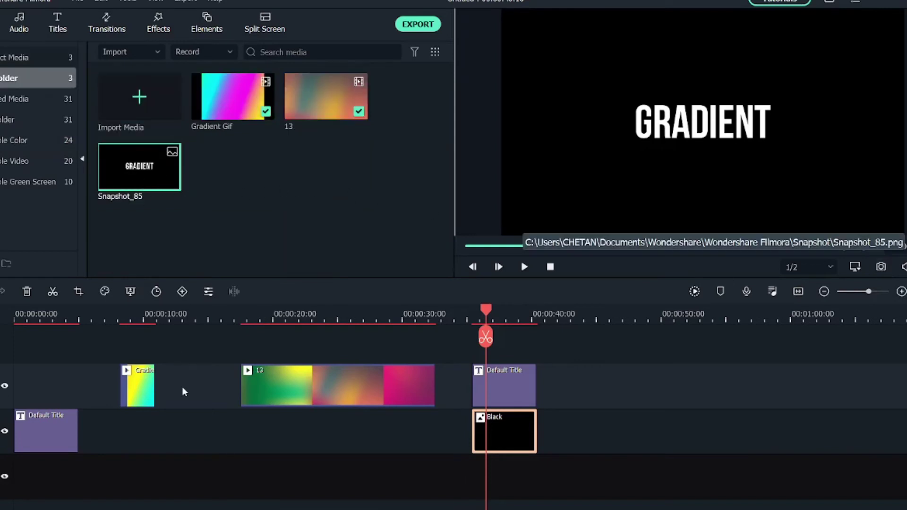
Step: Place Snapshot_85 on a new top track above the Gradient Gif, trimmed to roughly its length
left_click_drag(136, 188, 125, 347)
left_click_drag(184, 384, 155, 384)
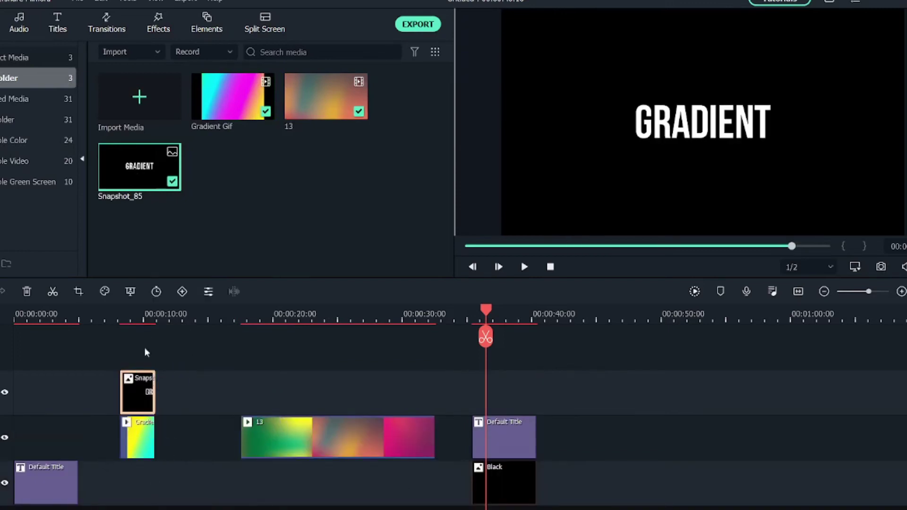
left_click(134, 314)
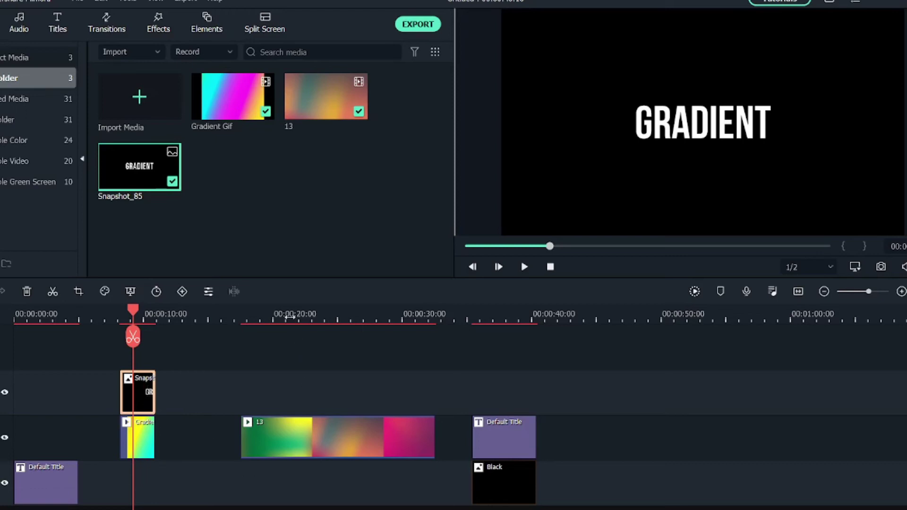
left_click_drag(289, 316, 270, 337)
left_click(148, 318)
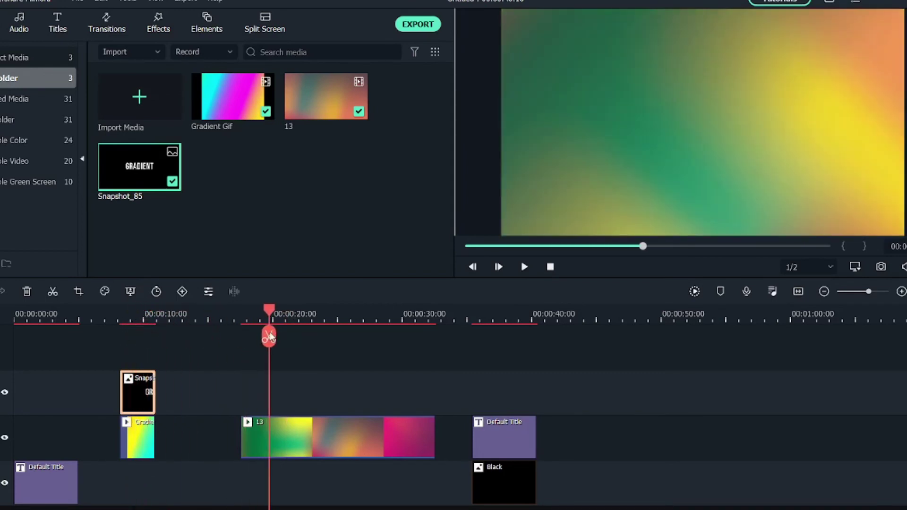
left_click(282, 316)
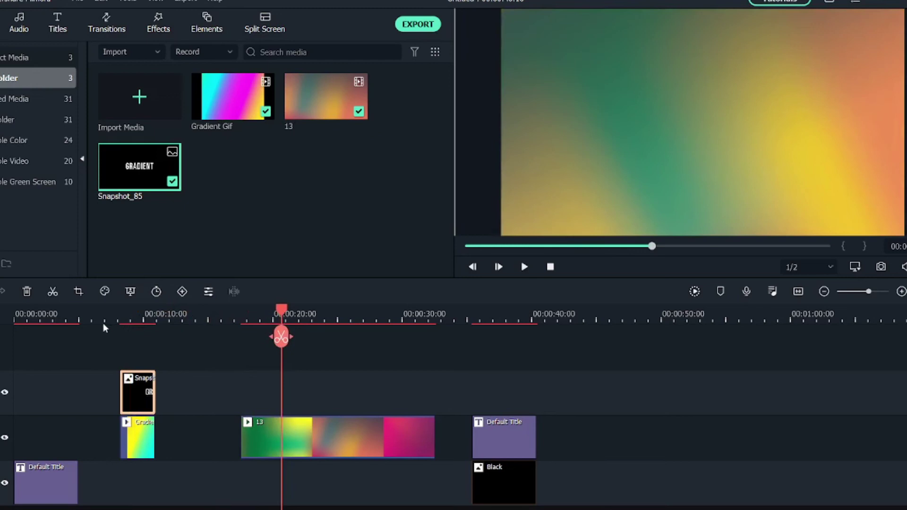
left_click(125, 316)
left_click_drag(125, 316, 148, 329)
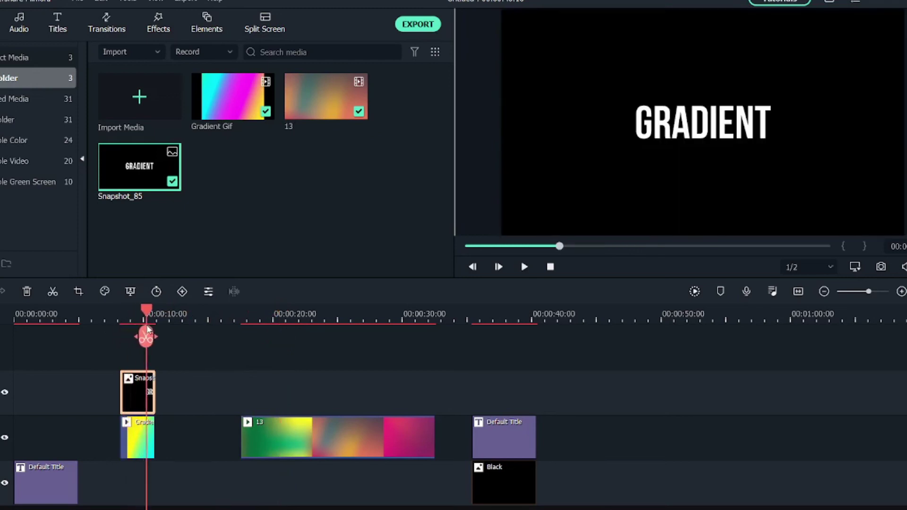
left_click(144, 451)
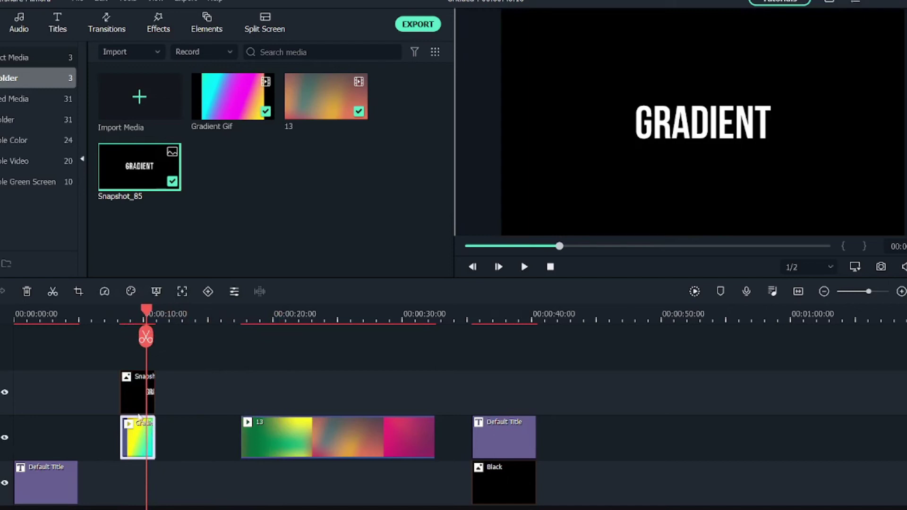
left_click_drag(147, 311, 122, 313)
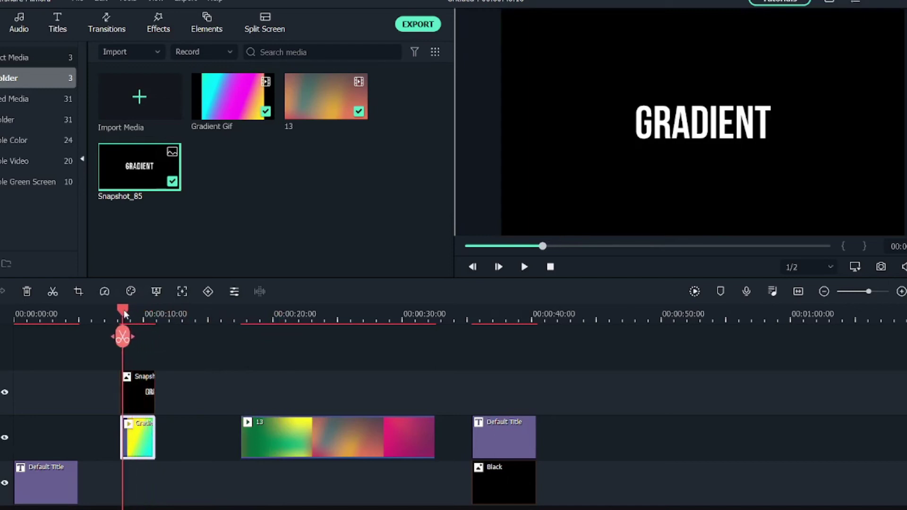
left_click(303, 439)
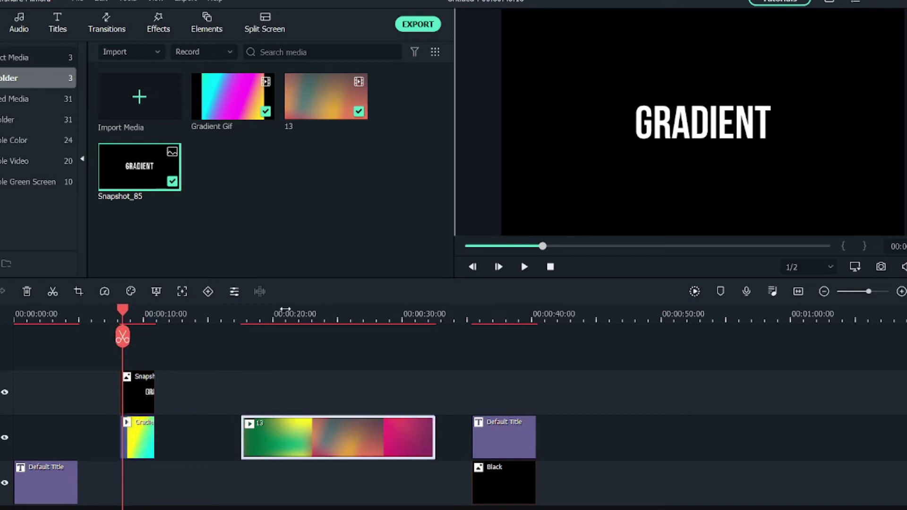
left_click_drag(284, 313, 266, 313)
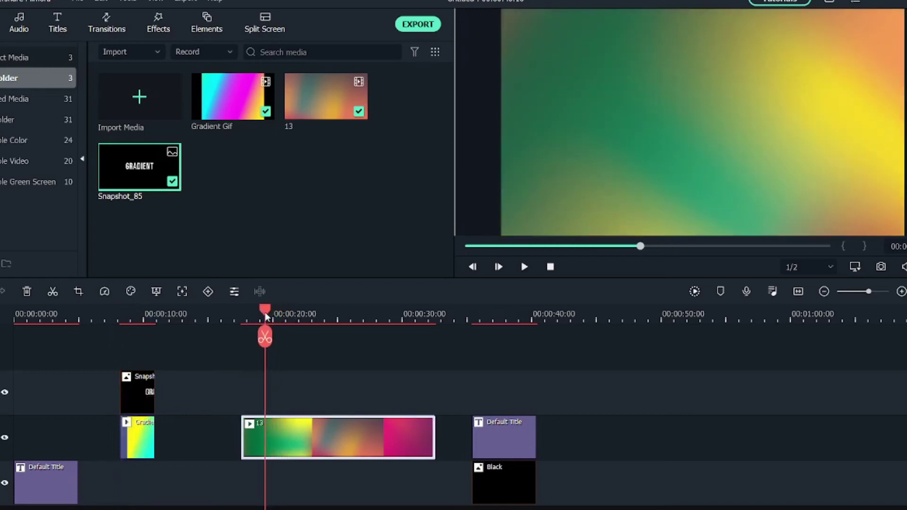
left_click(134, 312)
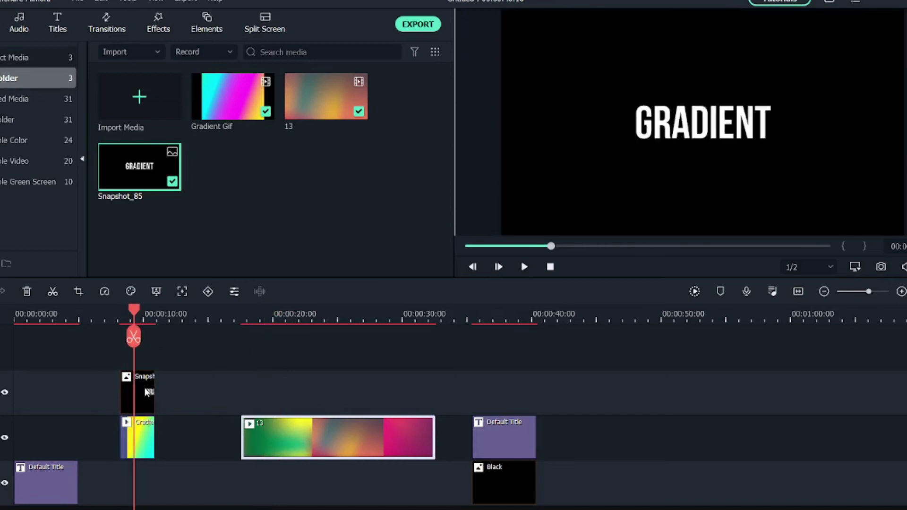
Step: Set Snapshot_85's blending mode to Multiply and scrub to check the gradient-filled text
double_click(147, 392)
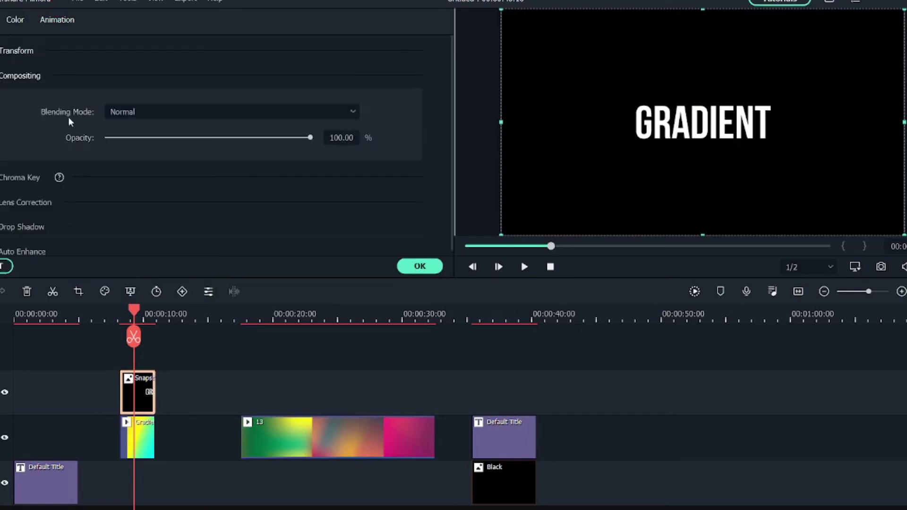
left_click(197, 114)
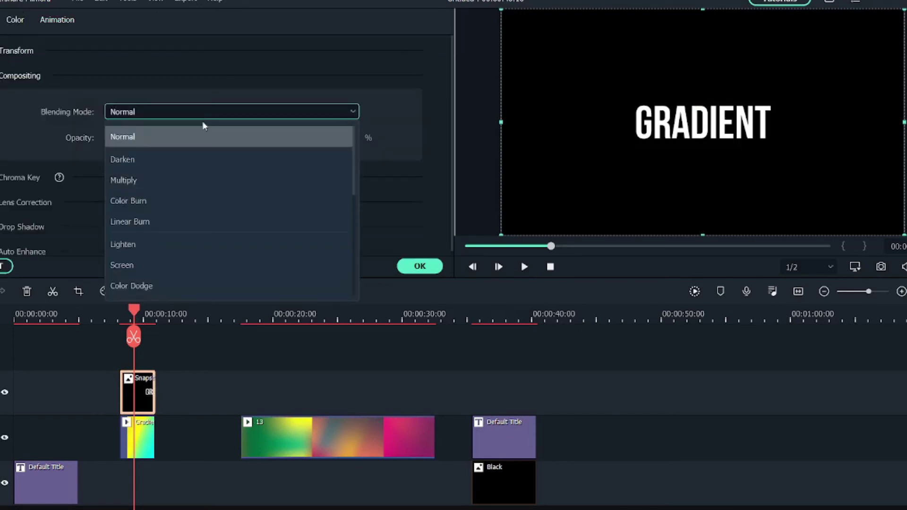
left_click(211, 175)
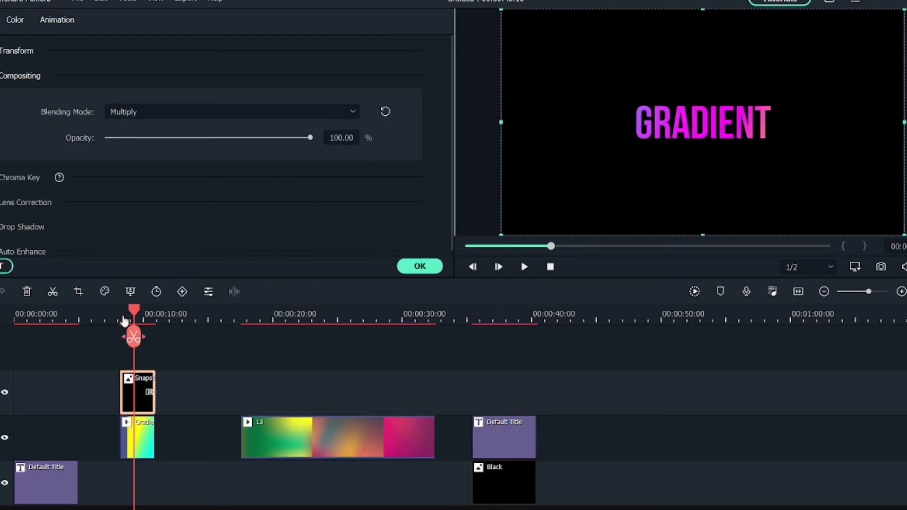
left_click_drag(135, 314, 122, 315)
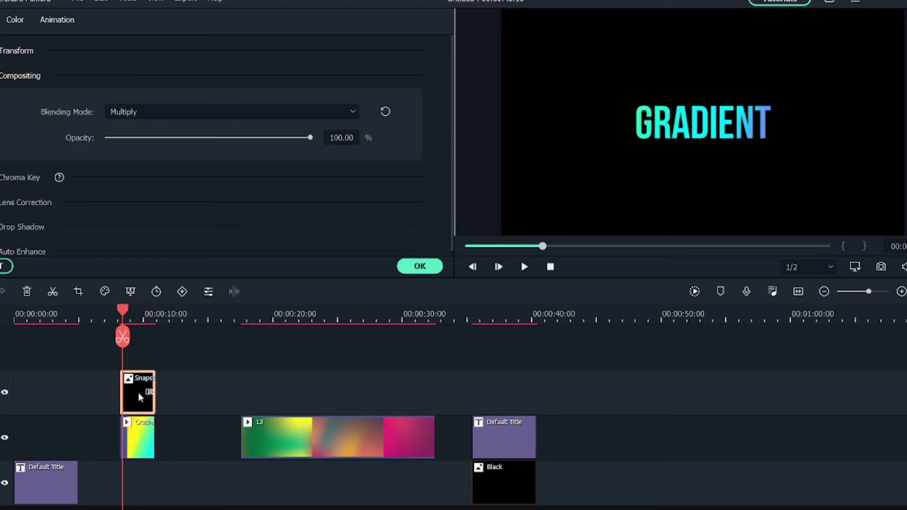
Step: Keyframe Snapshot_85's GRADIENT text from 100% to 146.50% scale, confirm with OK, and preview playback
left_click(50, 20)
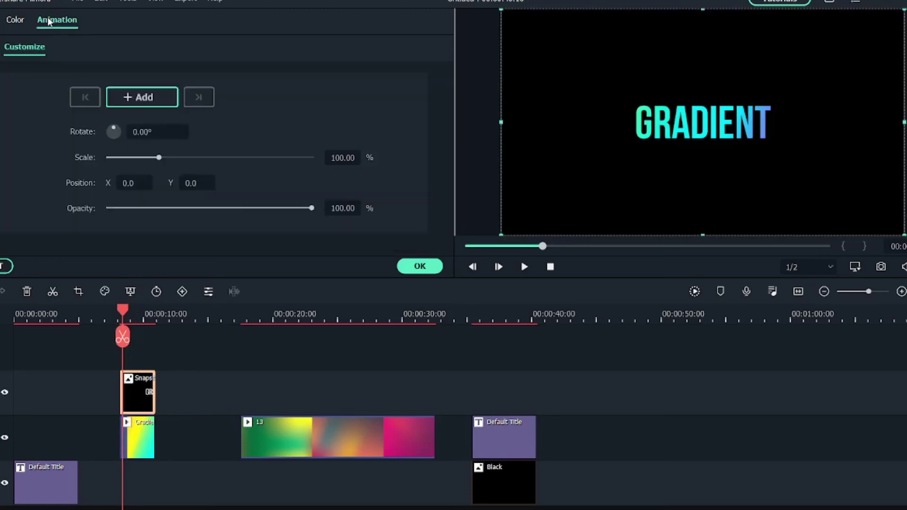
left_click(149, 95)
left_click_drag(126, 313, 142, 321)
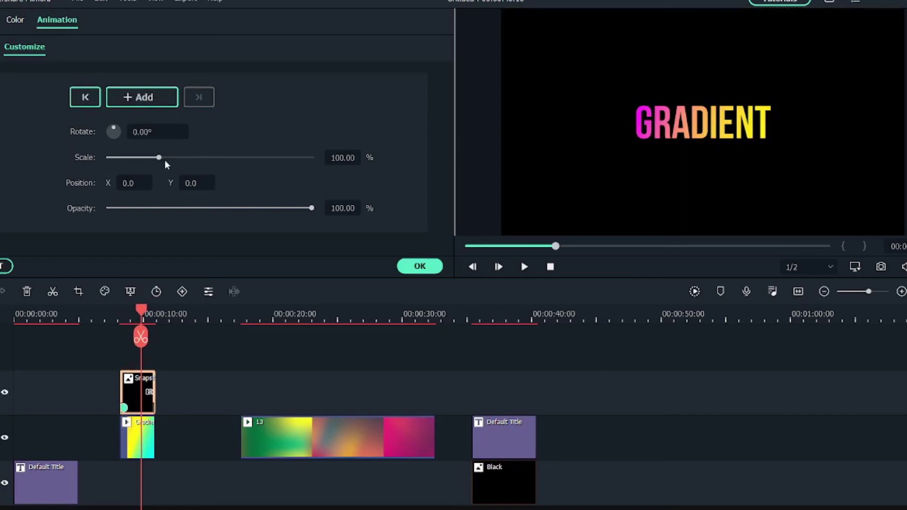
left_click_drag(160, 158, 185, 160)
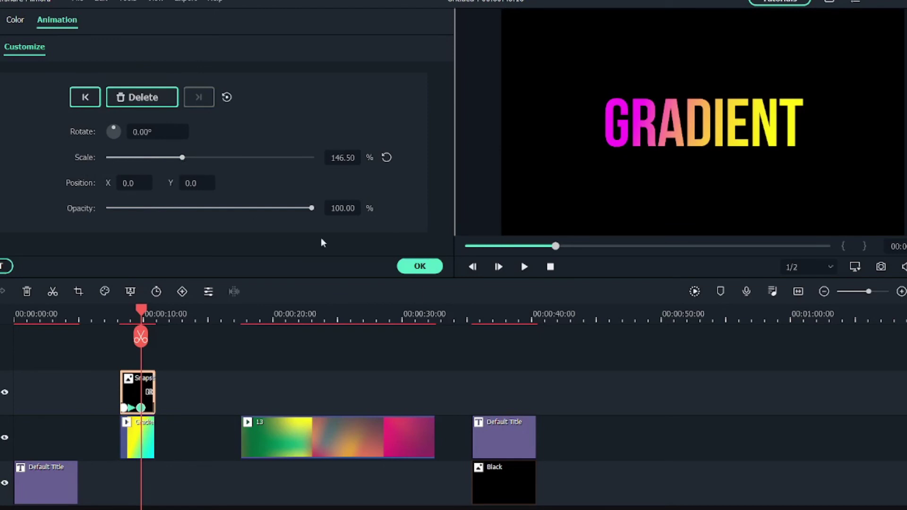
left_click(419, 265)
left_click_drag(140, 314, 118, 309)
left_click(524, 267)
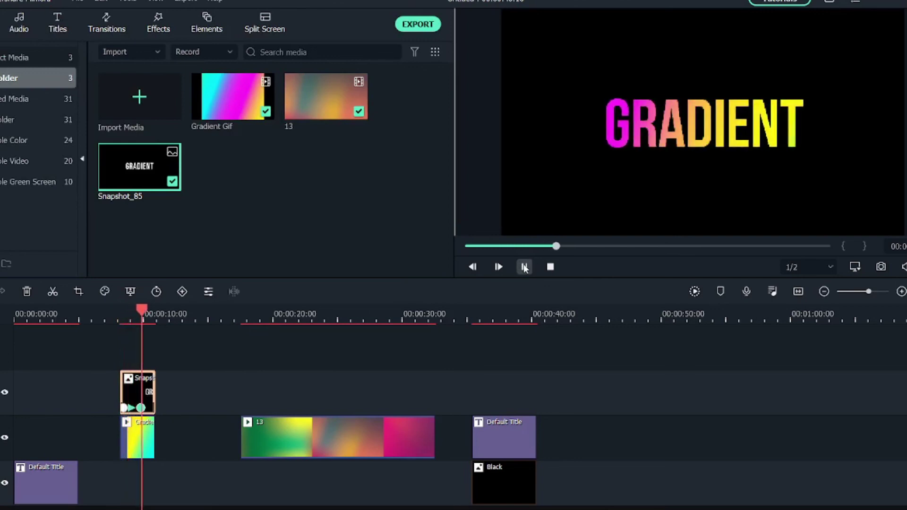
left_click(525, 267)
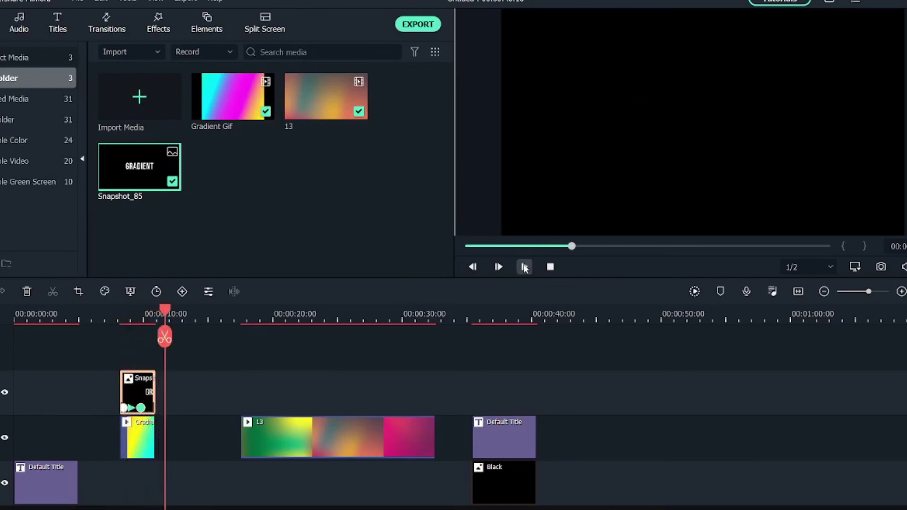
left_click(153, 429)
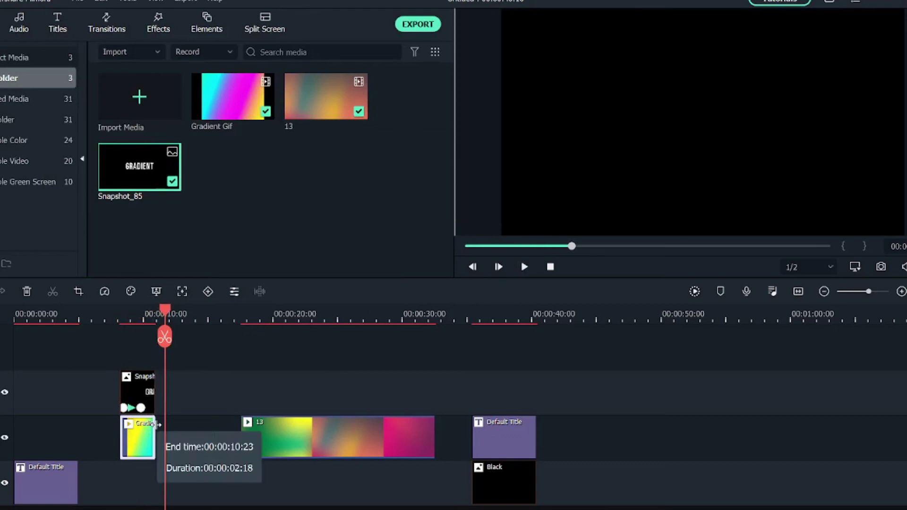